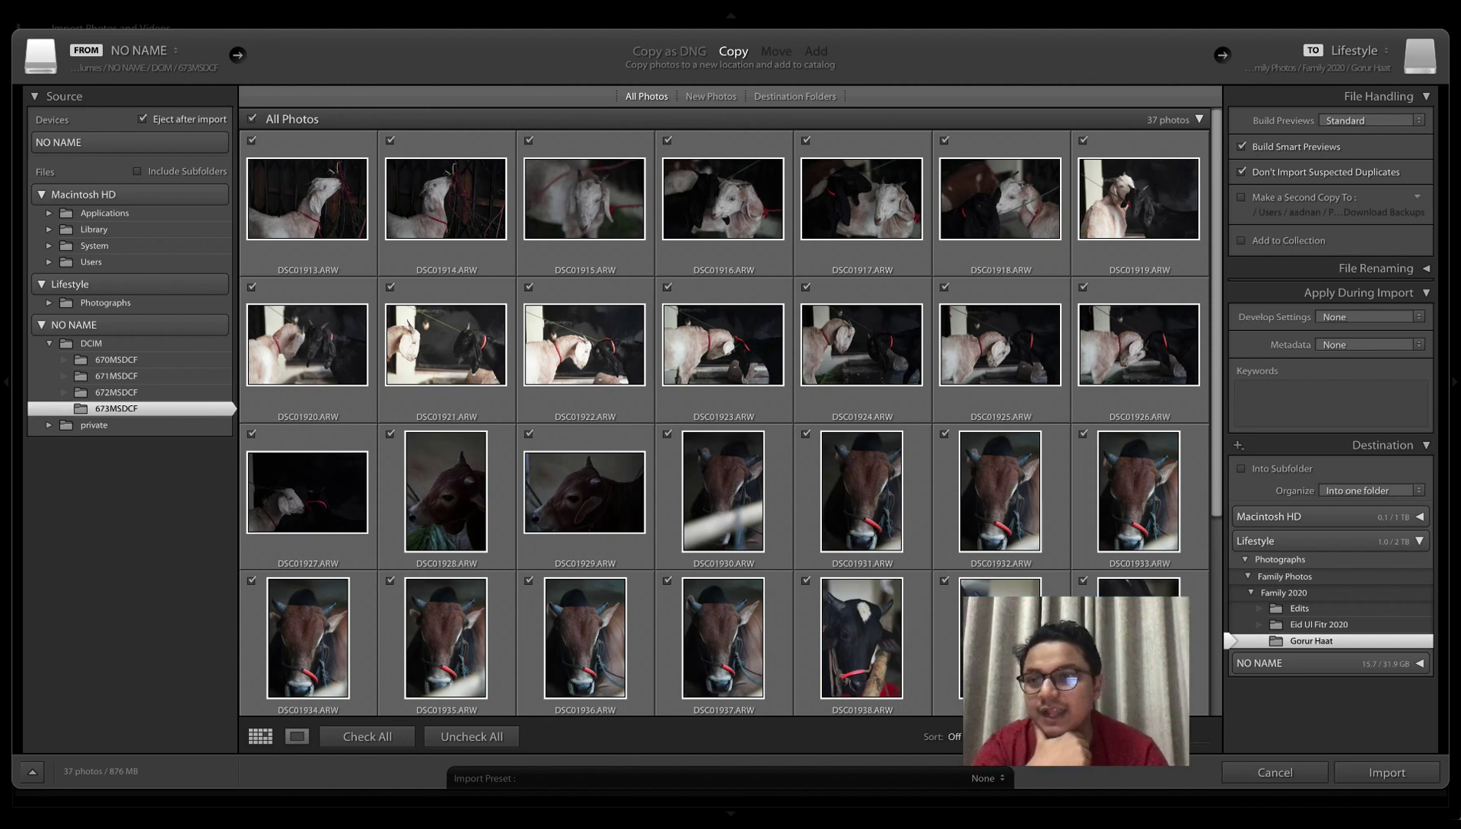
# Open the Lightroom Classic application menu while the Import window stays open
pyautogui.click(76, 5)
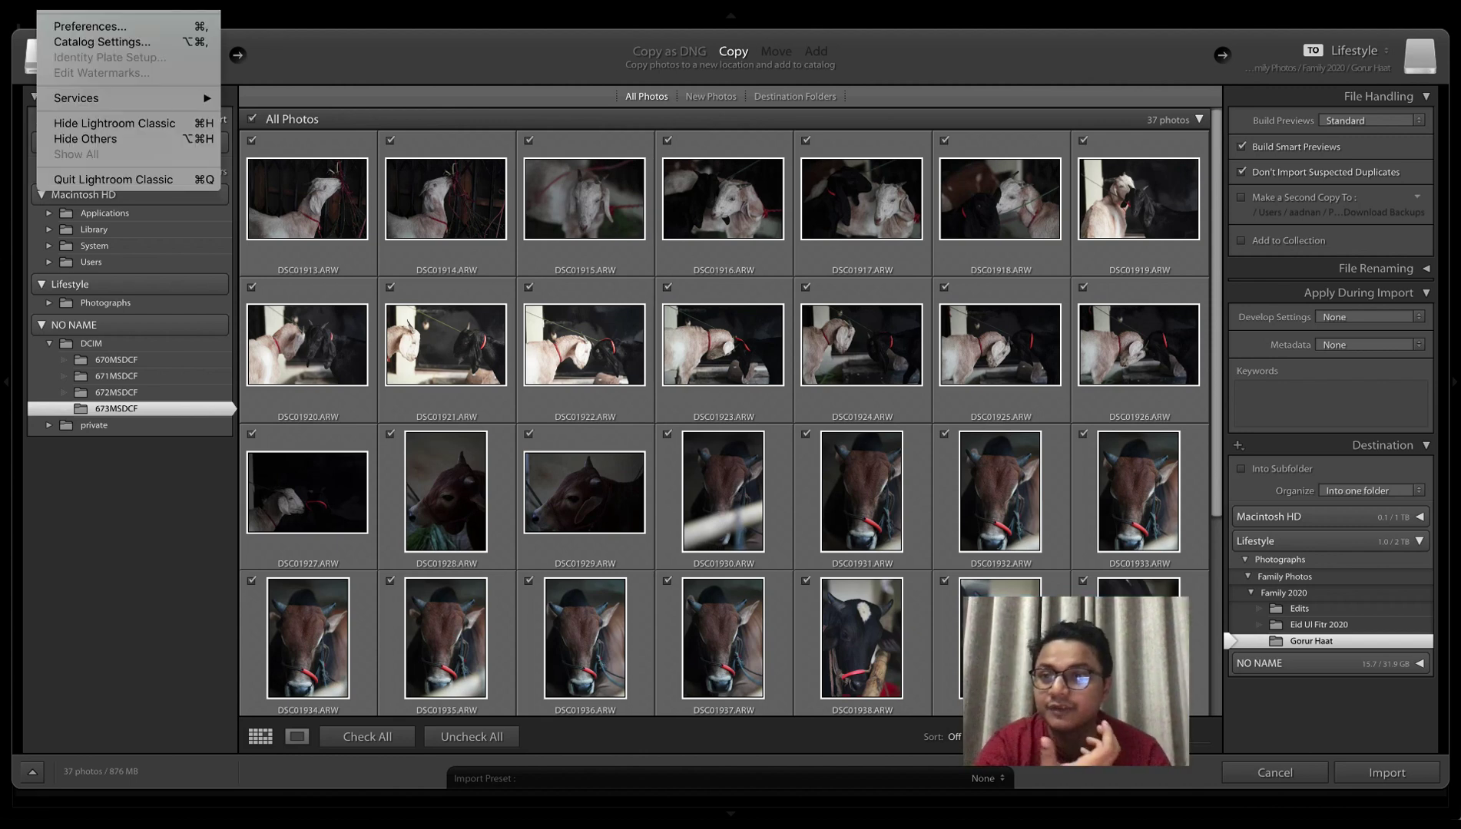
# In Performance preferences, leave the graphics processor Off and keep 'Use Smart Previews instead of Originals' checked
pyautogui.click(95, 25)
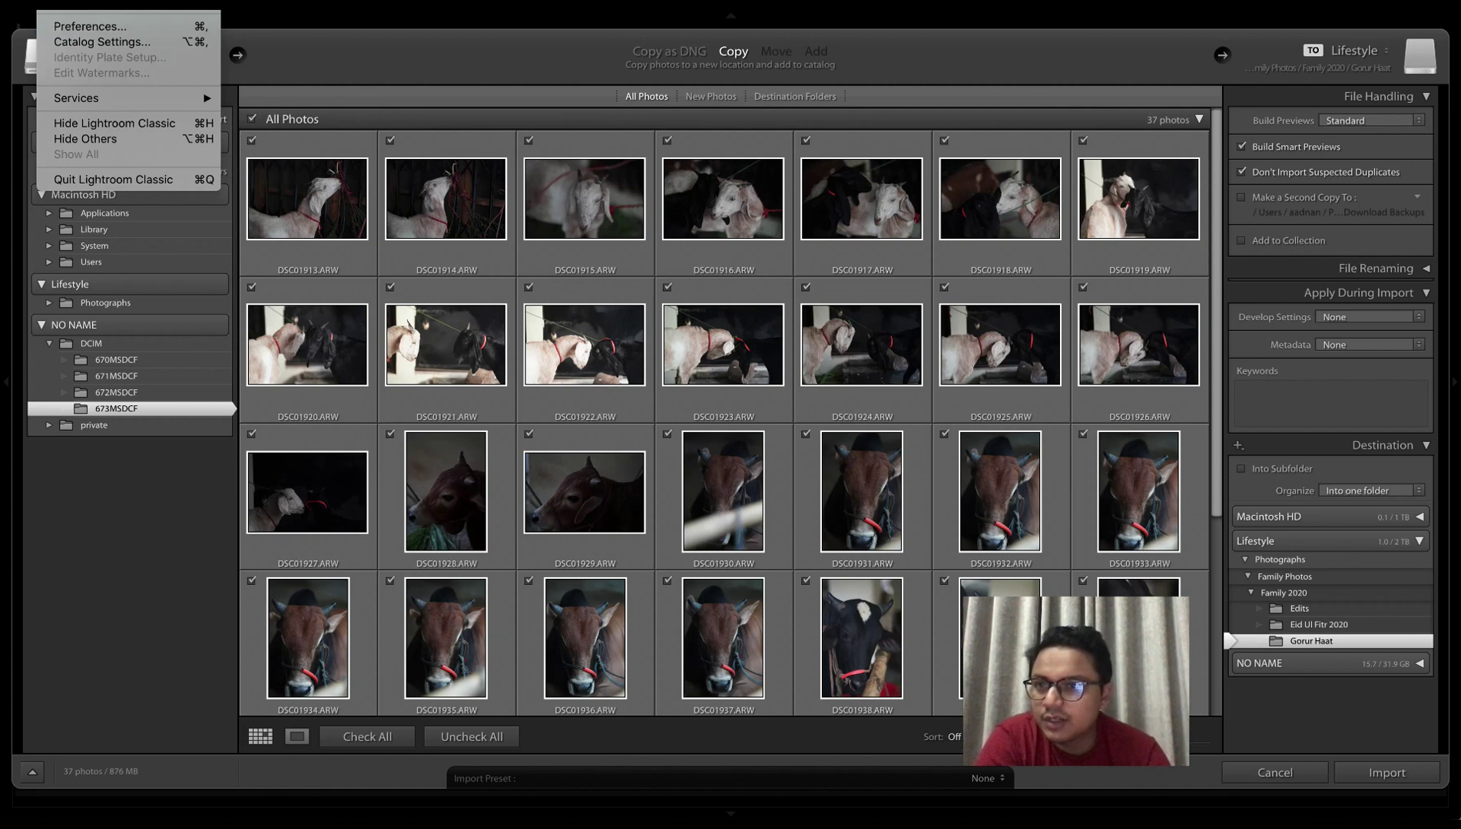
pyautogui.click(88, 4)
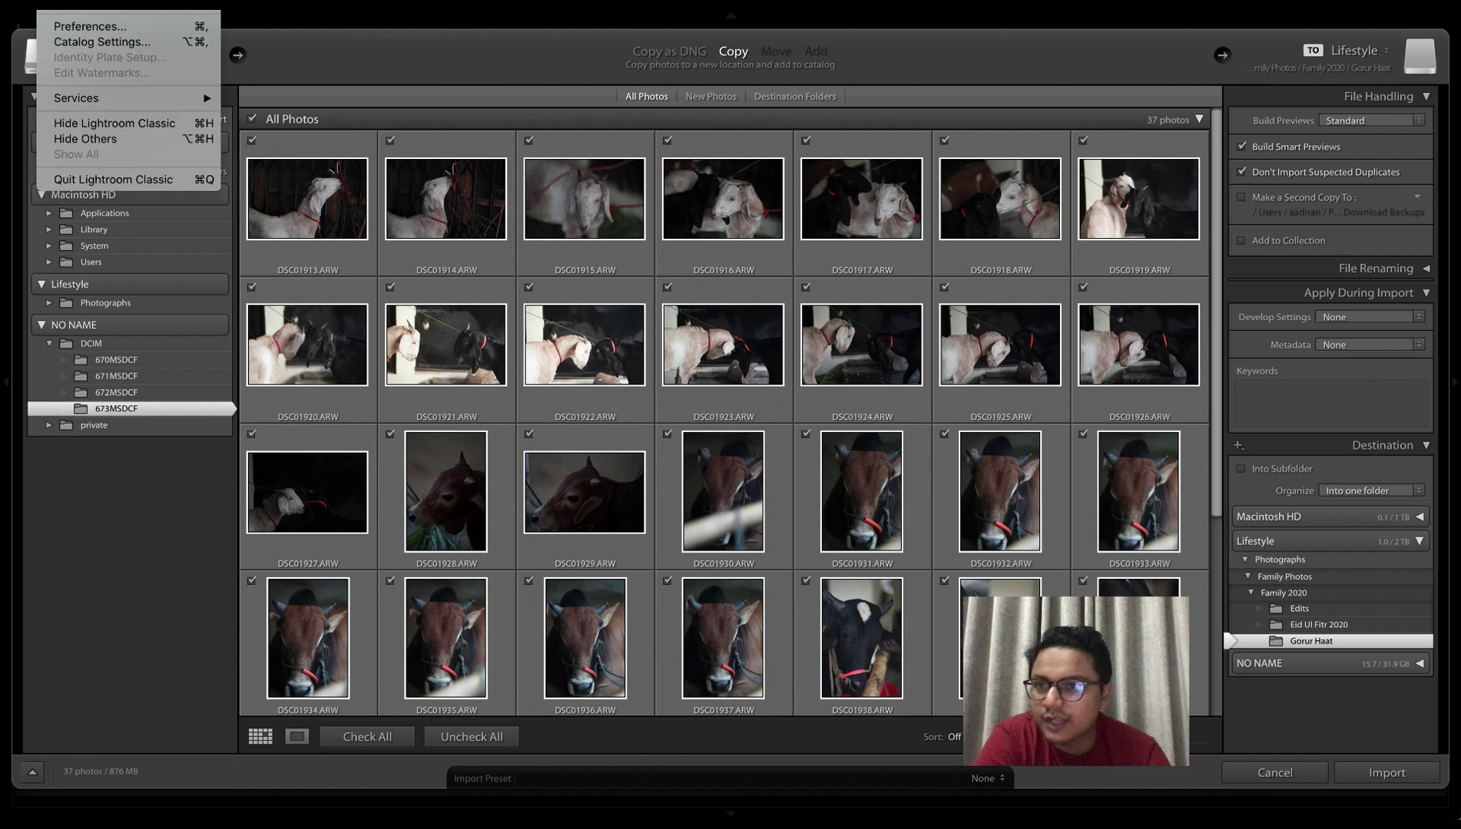
pyautogui.click(92, 27)
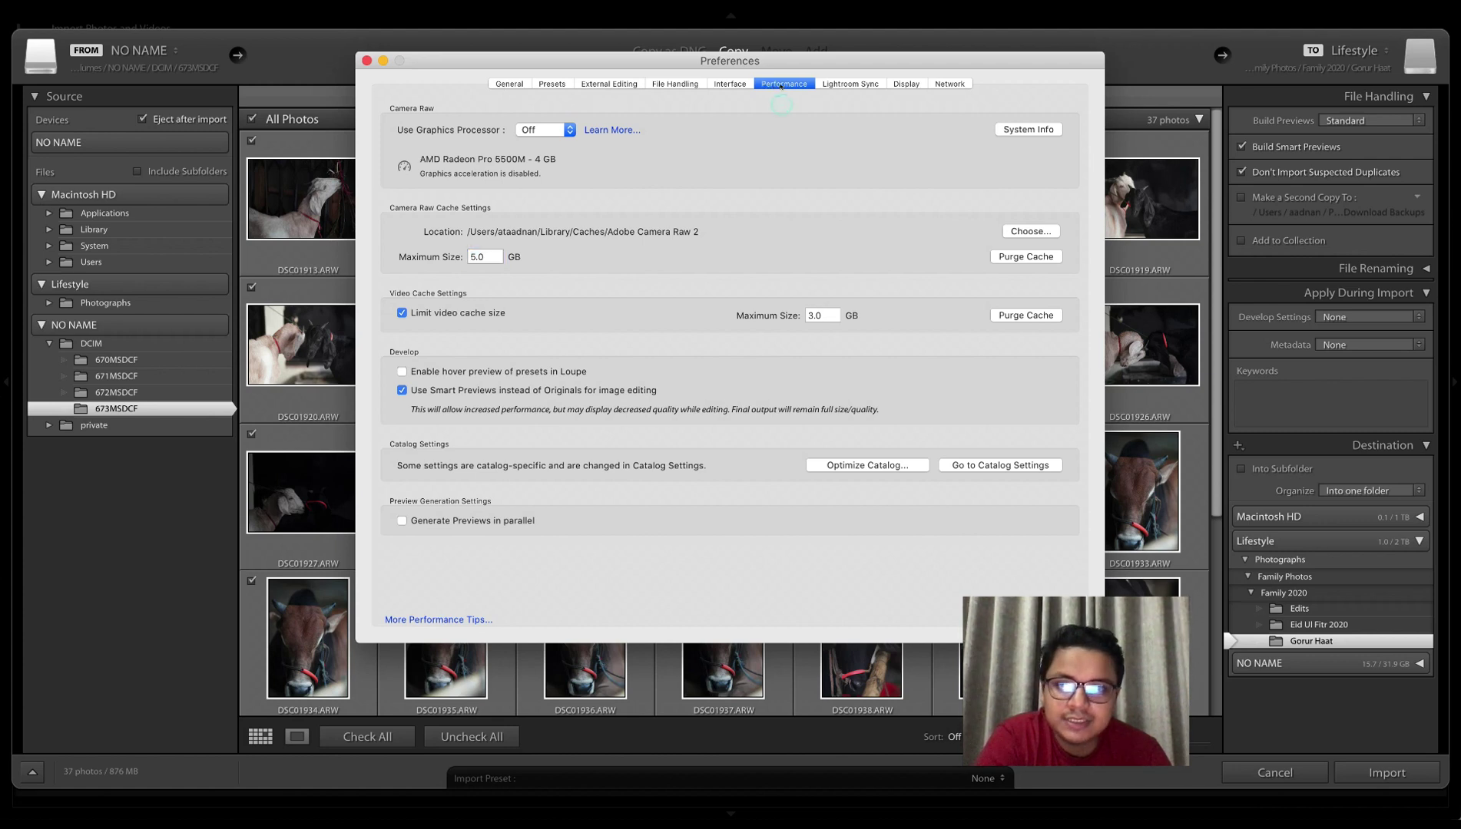
pyautogui.click(490, 120)
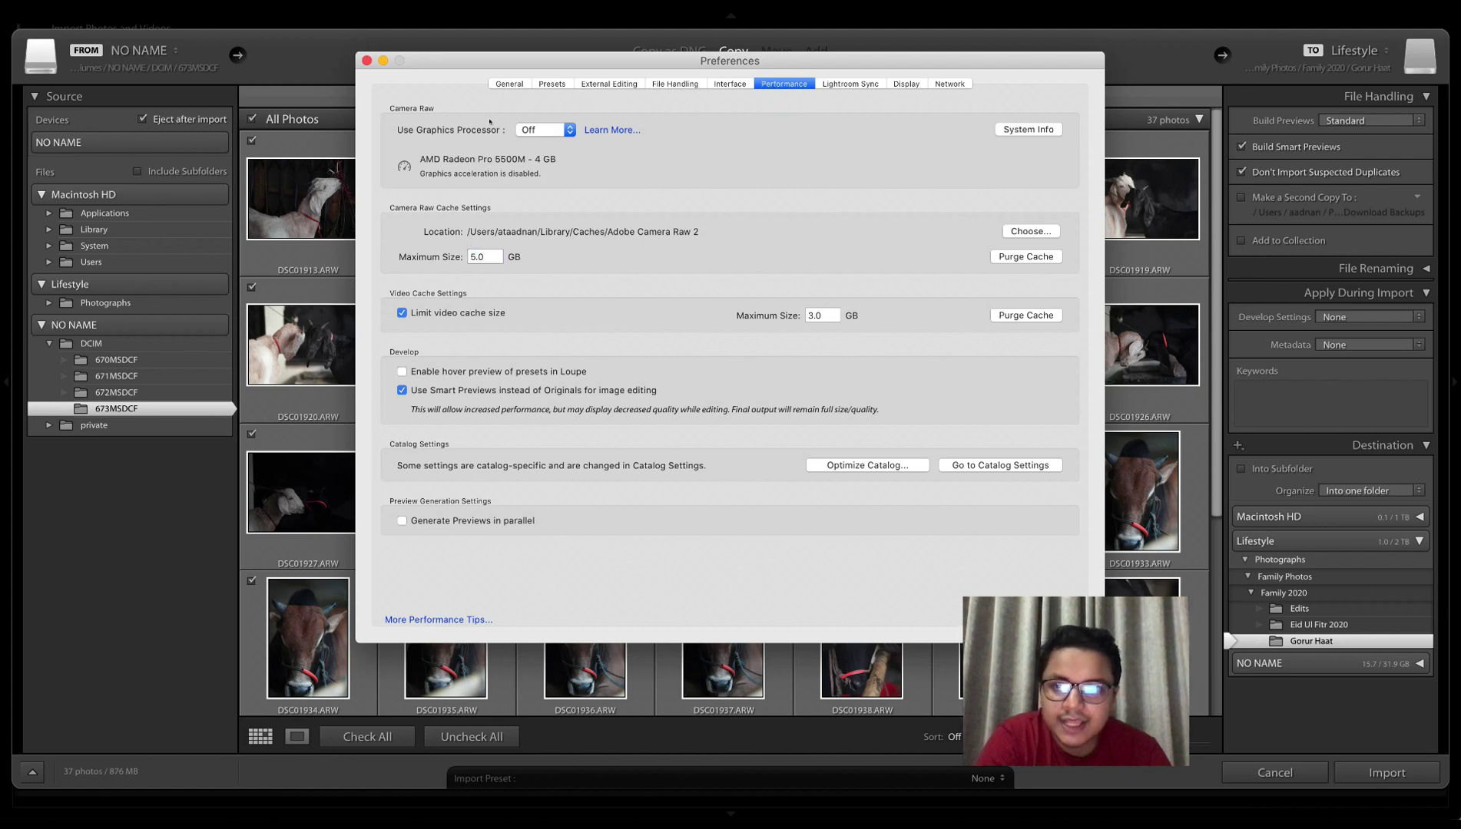
pyautogui.click(529, 131)
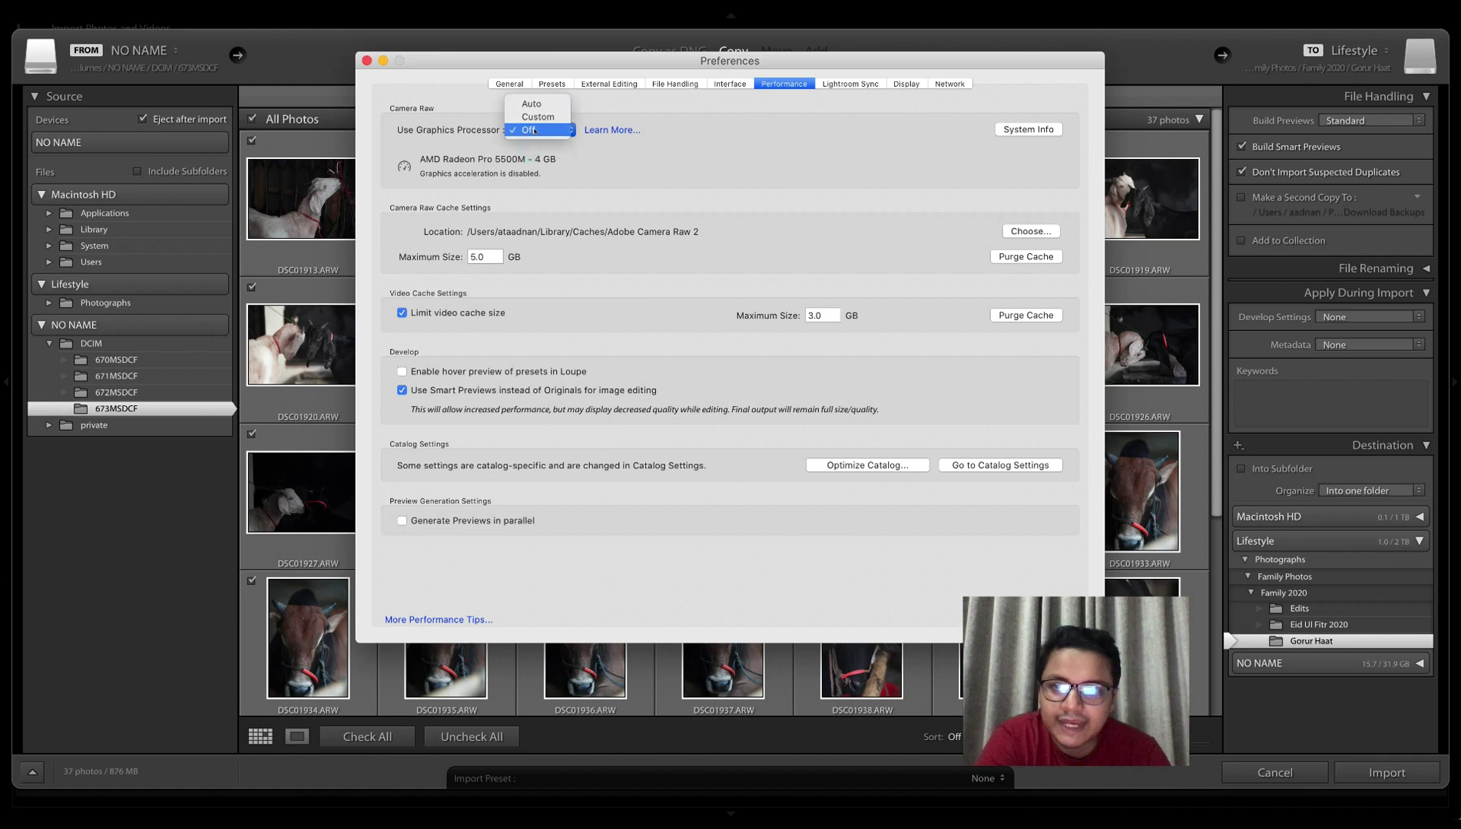
pyautogui.click(530, 130)
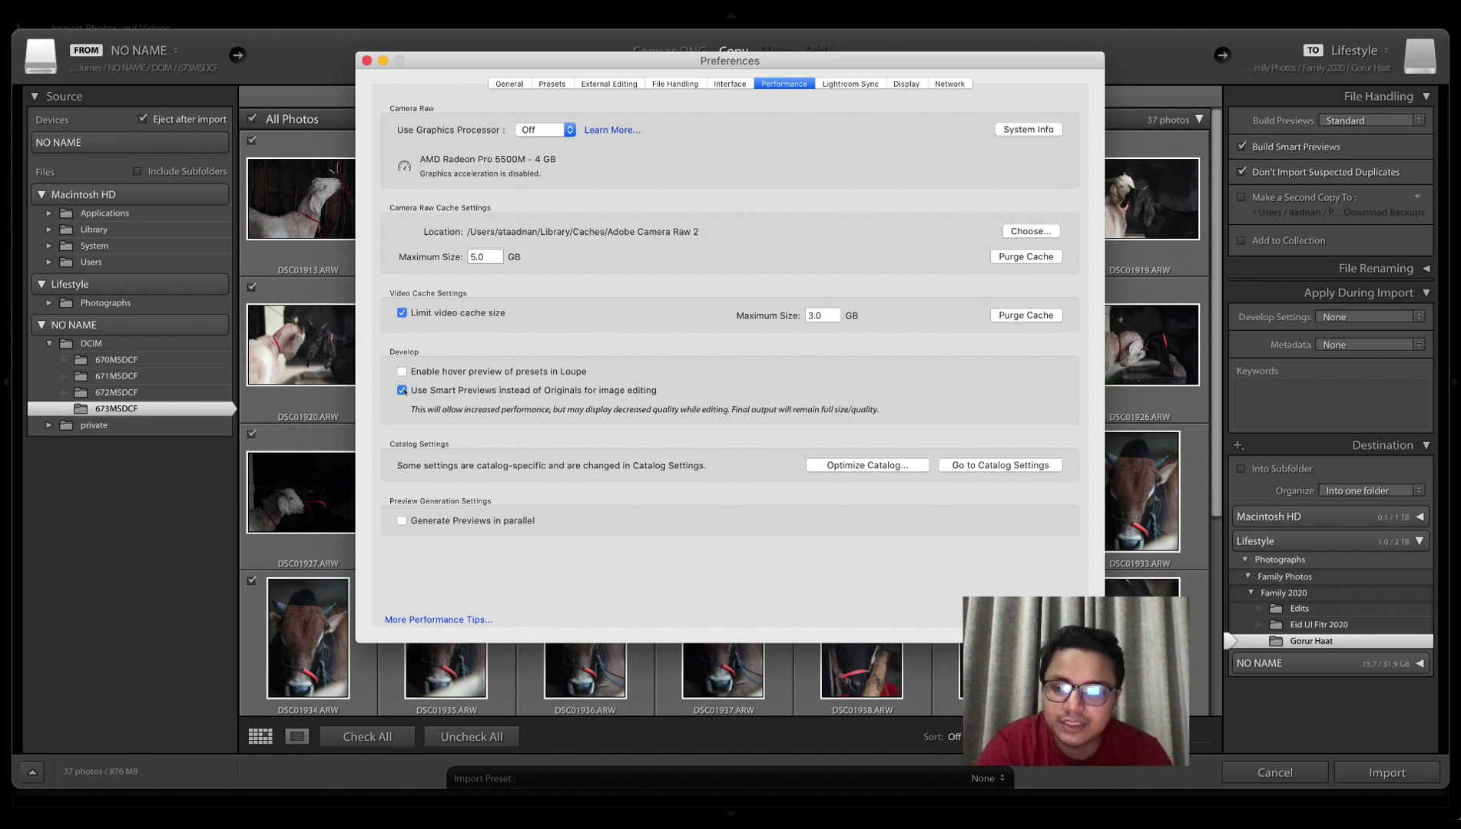
pyautogui.click(402, 390)
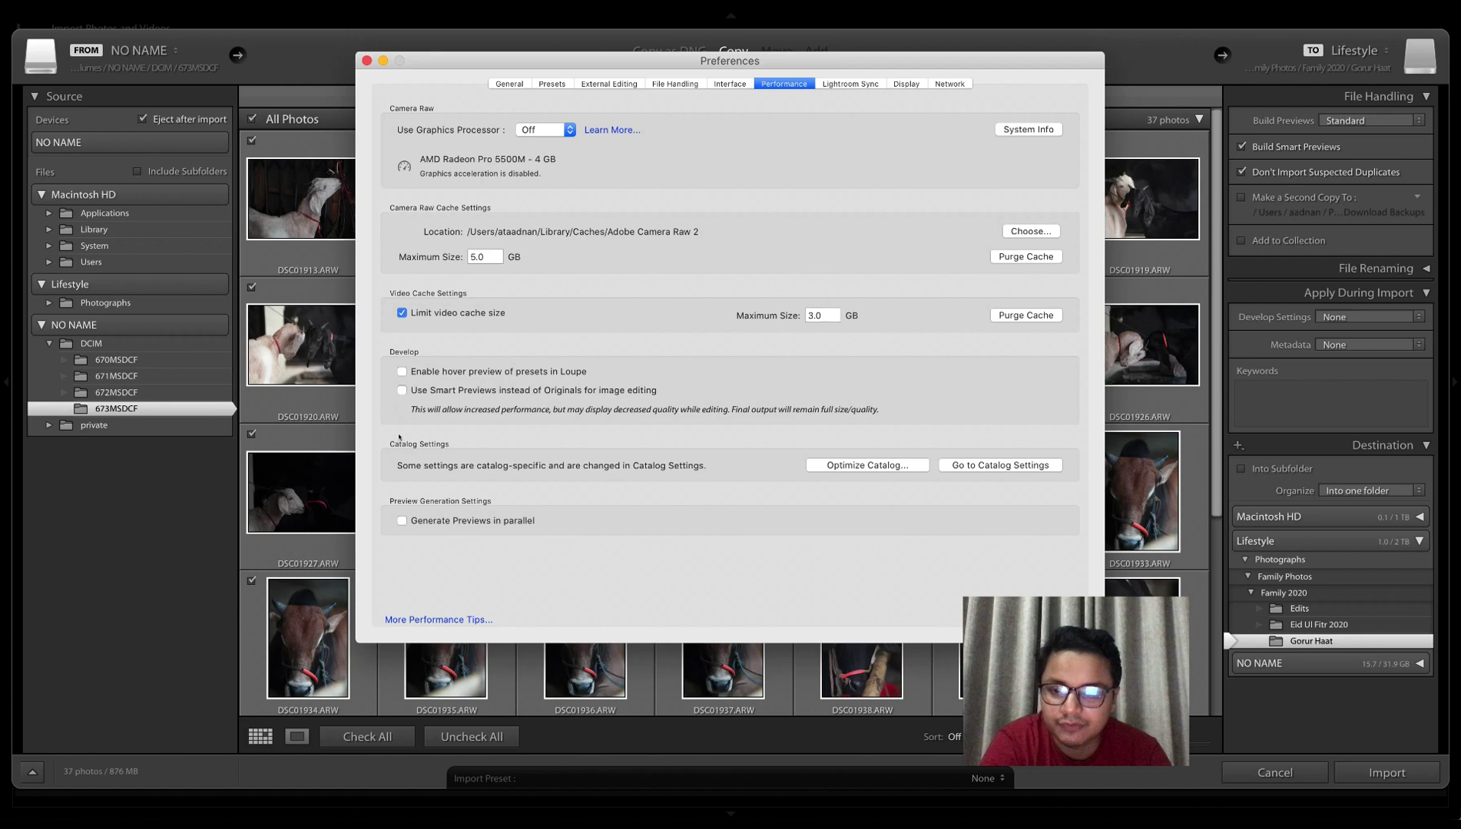
pyautogui.click(402, 390)
pyautogui.moveTo(599, 61); pyautogui.dragTo(359, 62)
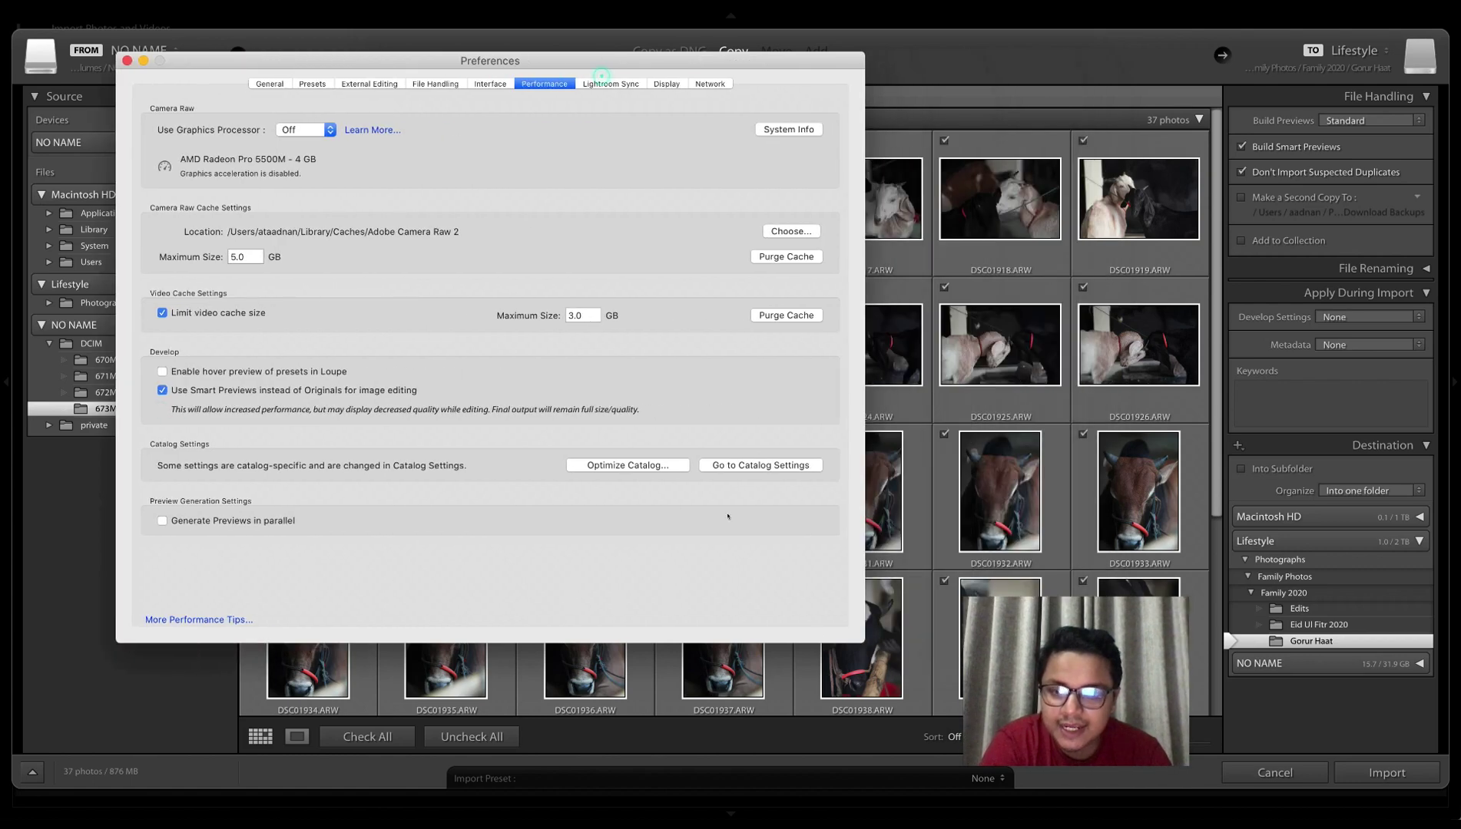
pyautogui.click(127, 61)
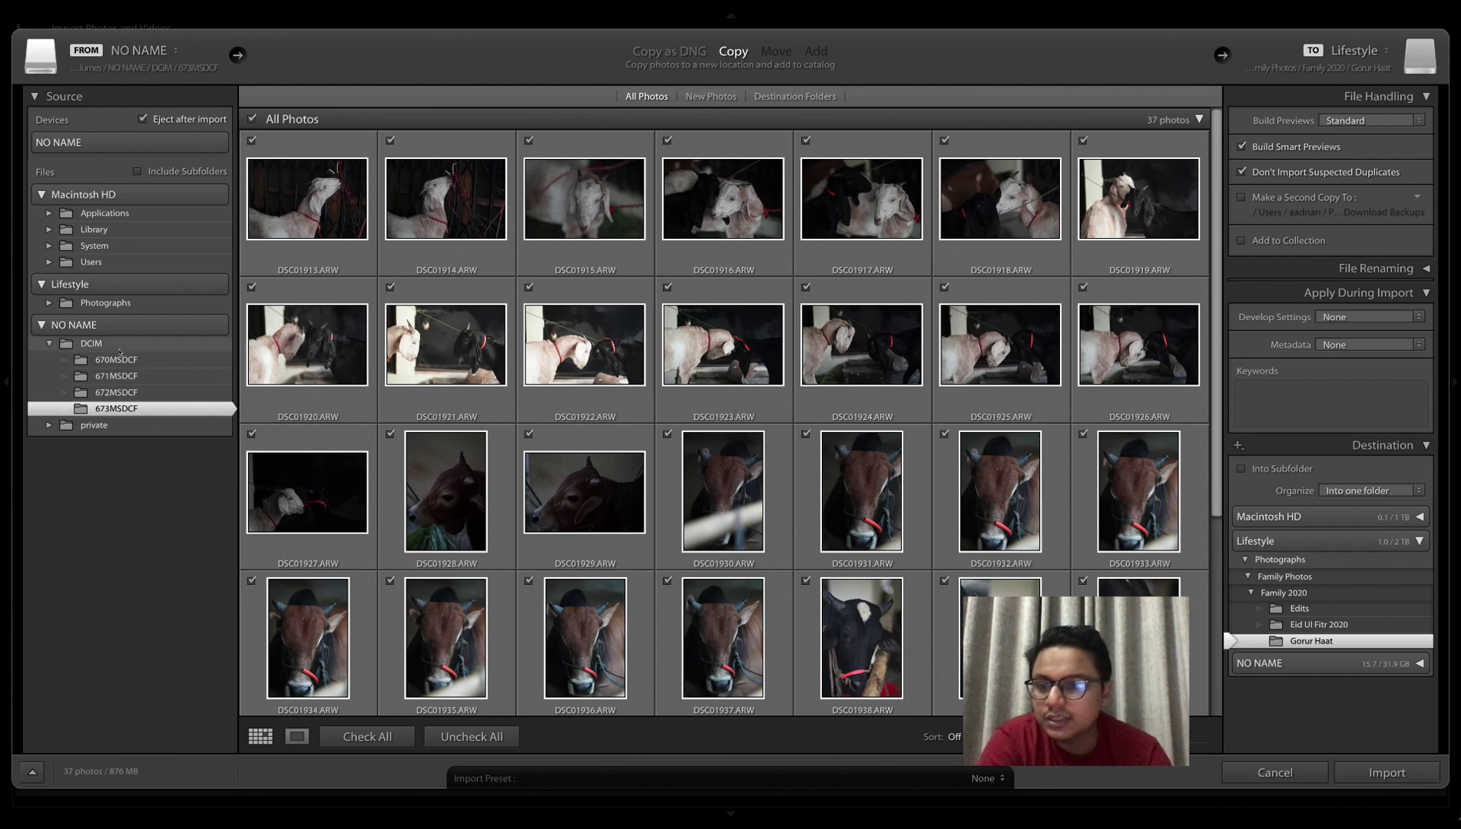
pyautogui.click(113, 358)
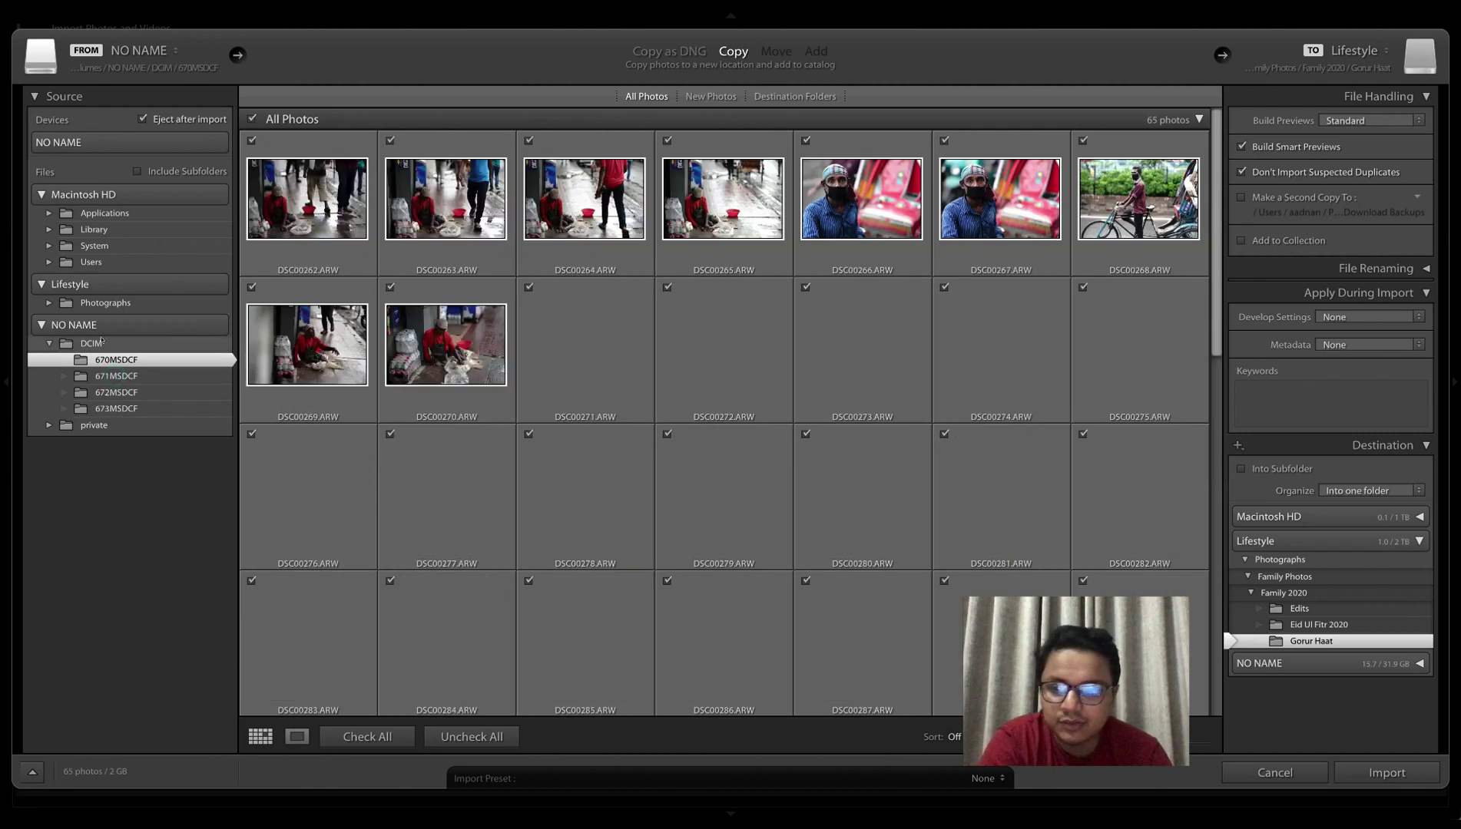
pyautogui.click(91, 344)
pyautogui.click(115, 407)
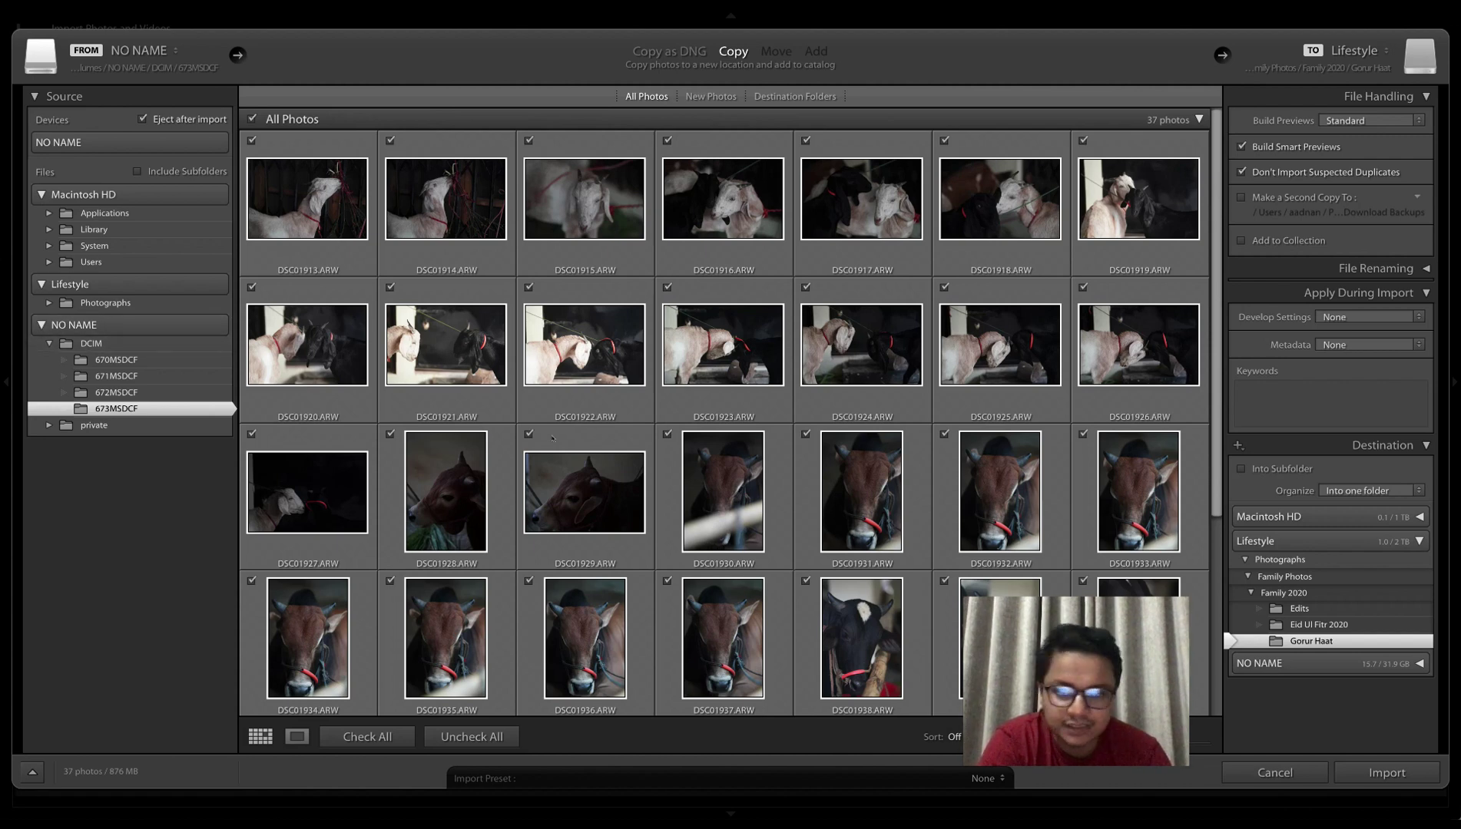
pyautogui.scroll(-1, 433, 370)
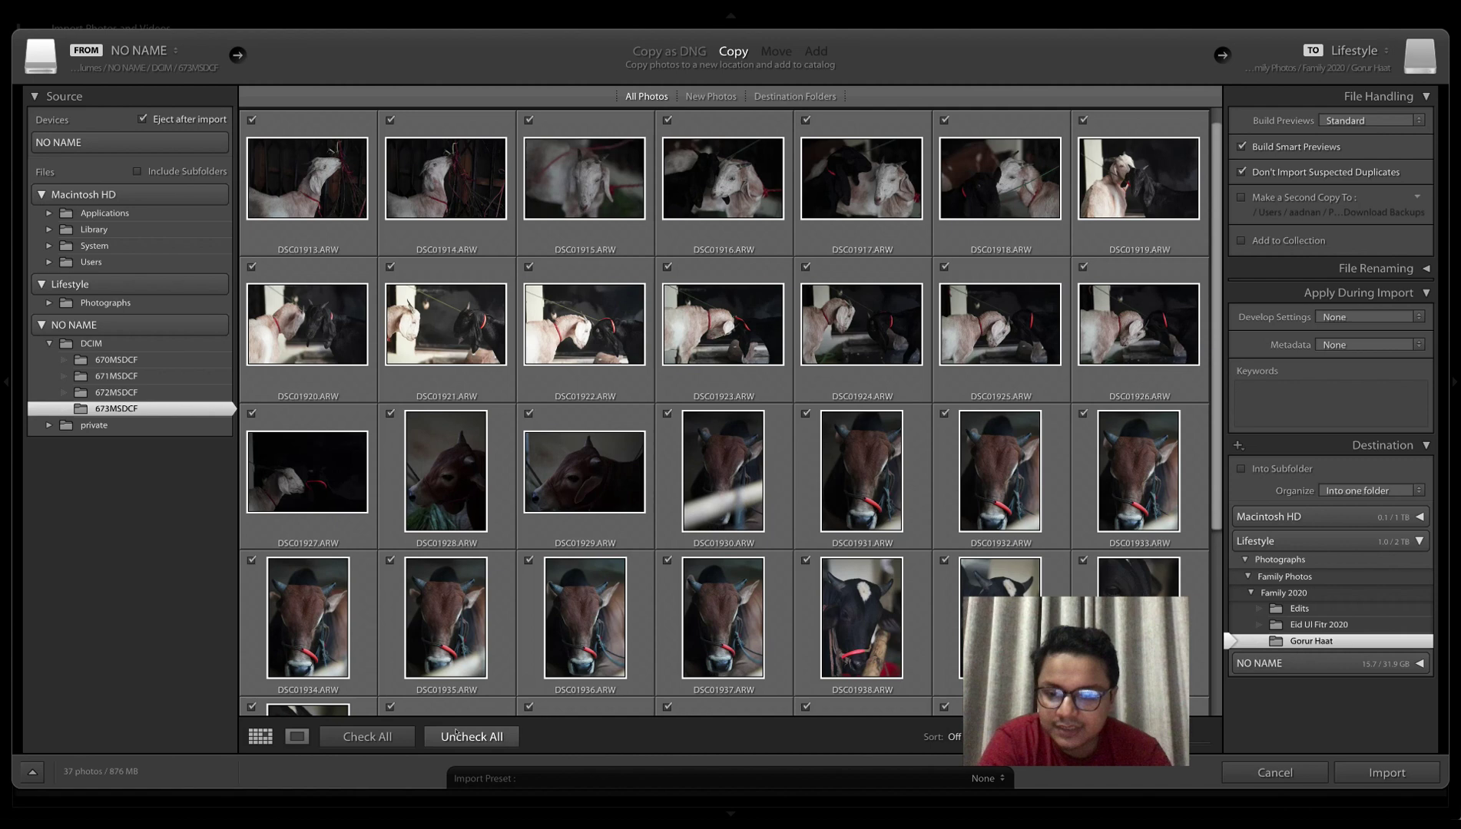
pyautogui.scroll(1, 373, 729)
pyautogui.scroll(-1, 600, 549)
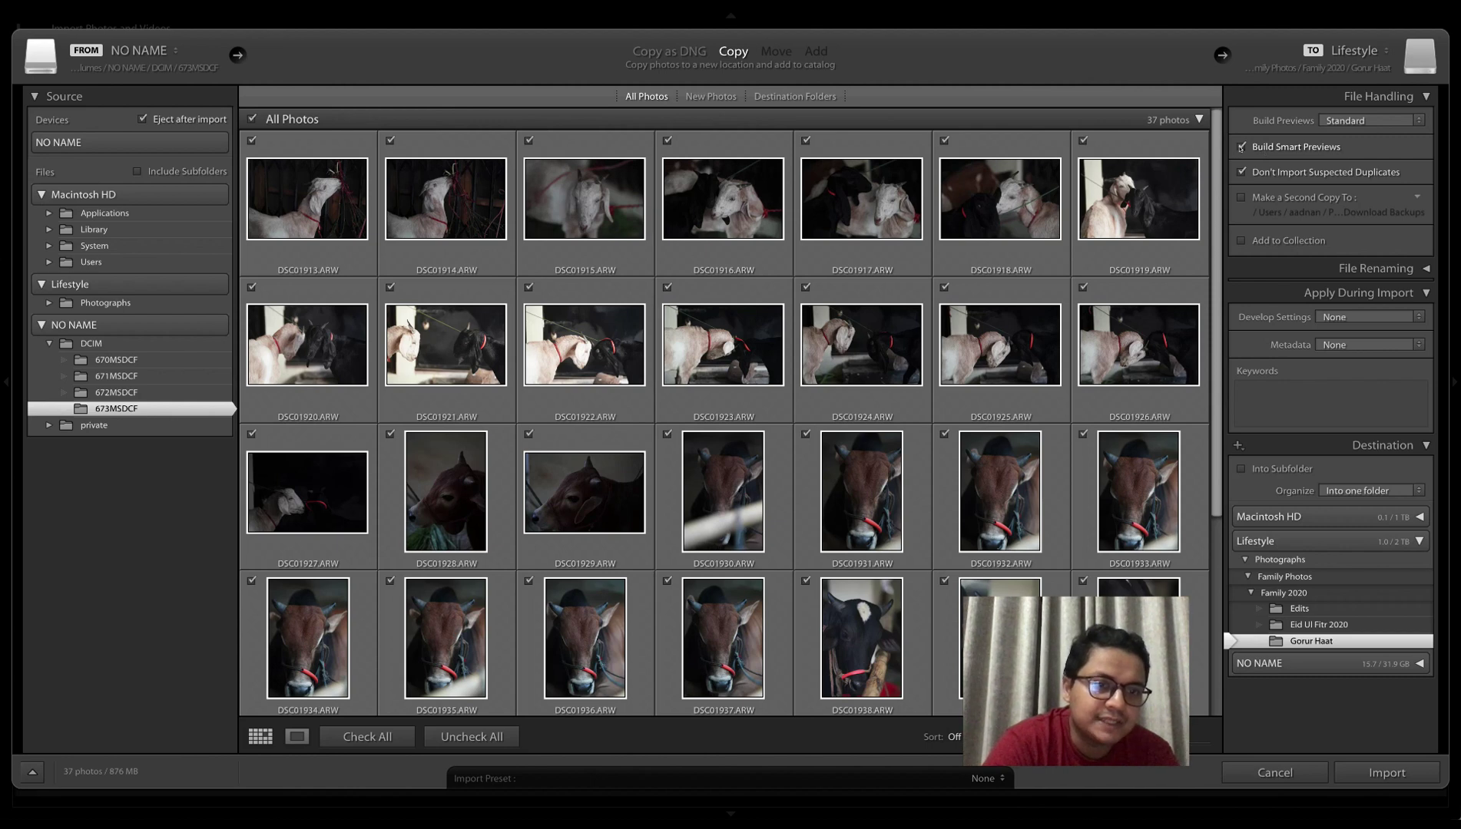
# Keep Build Smart Previews checked and import the 37 photos into Gorur Haat
pyautogui.click(1241, 146)
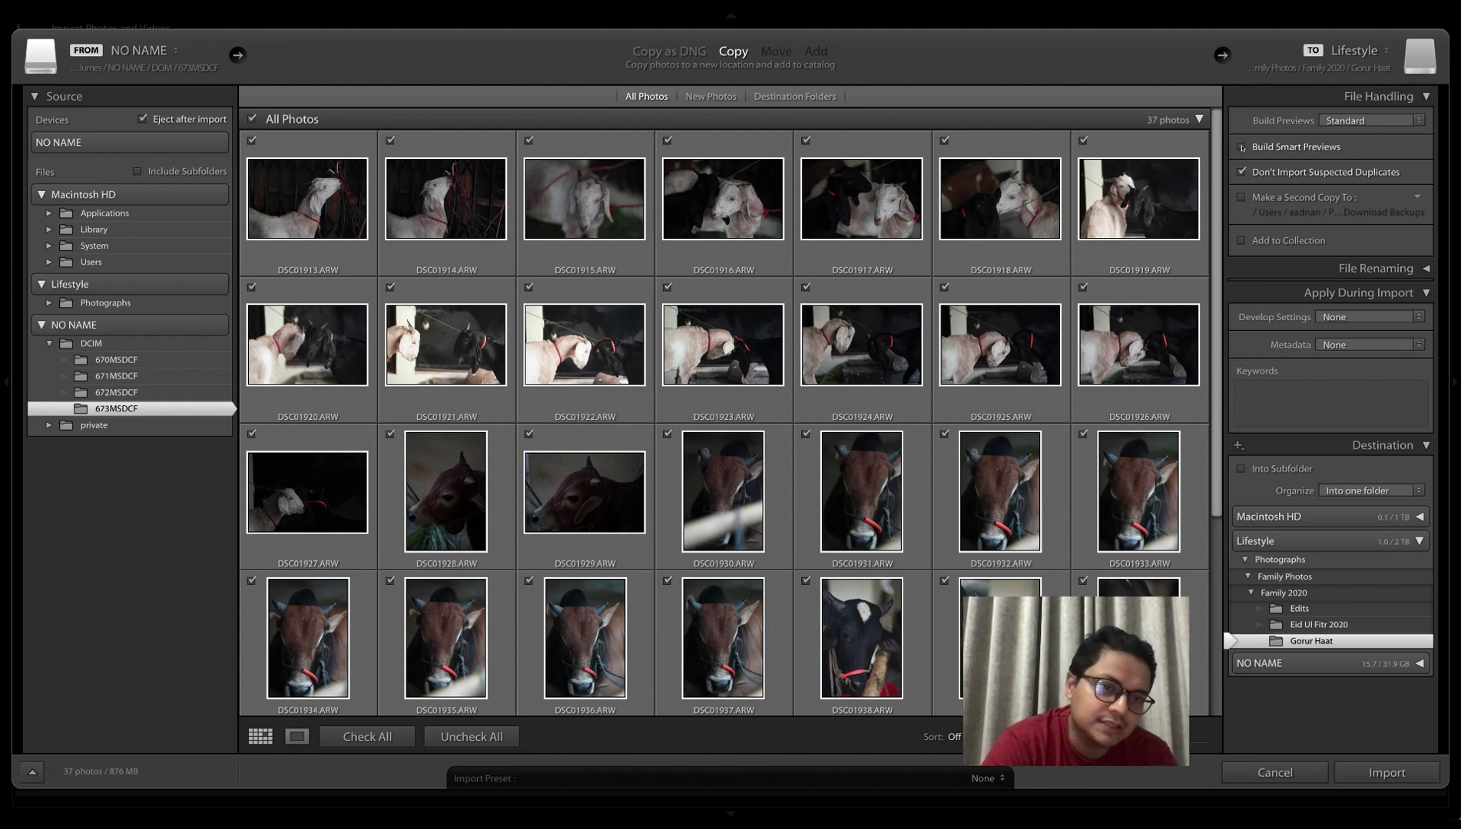
pyautogui.click(1266, 144)
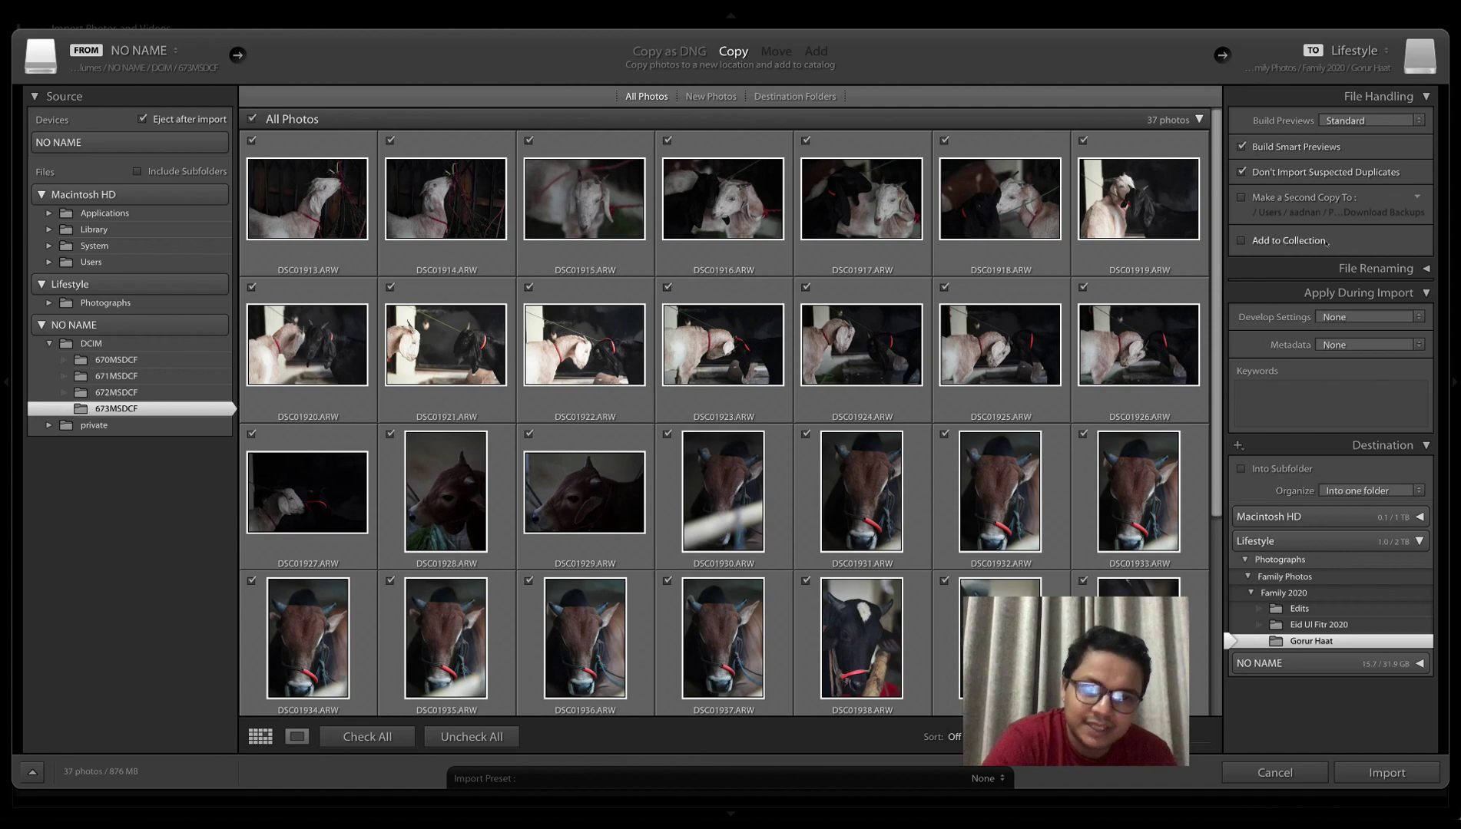
pyautogui.click(1377, 774)
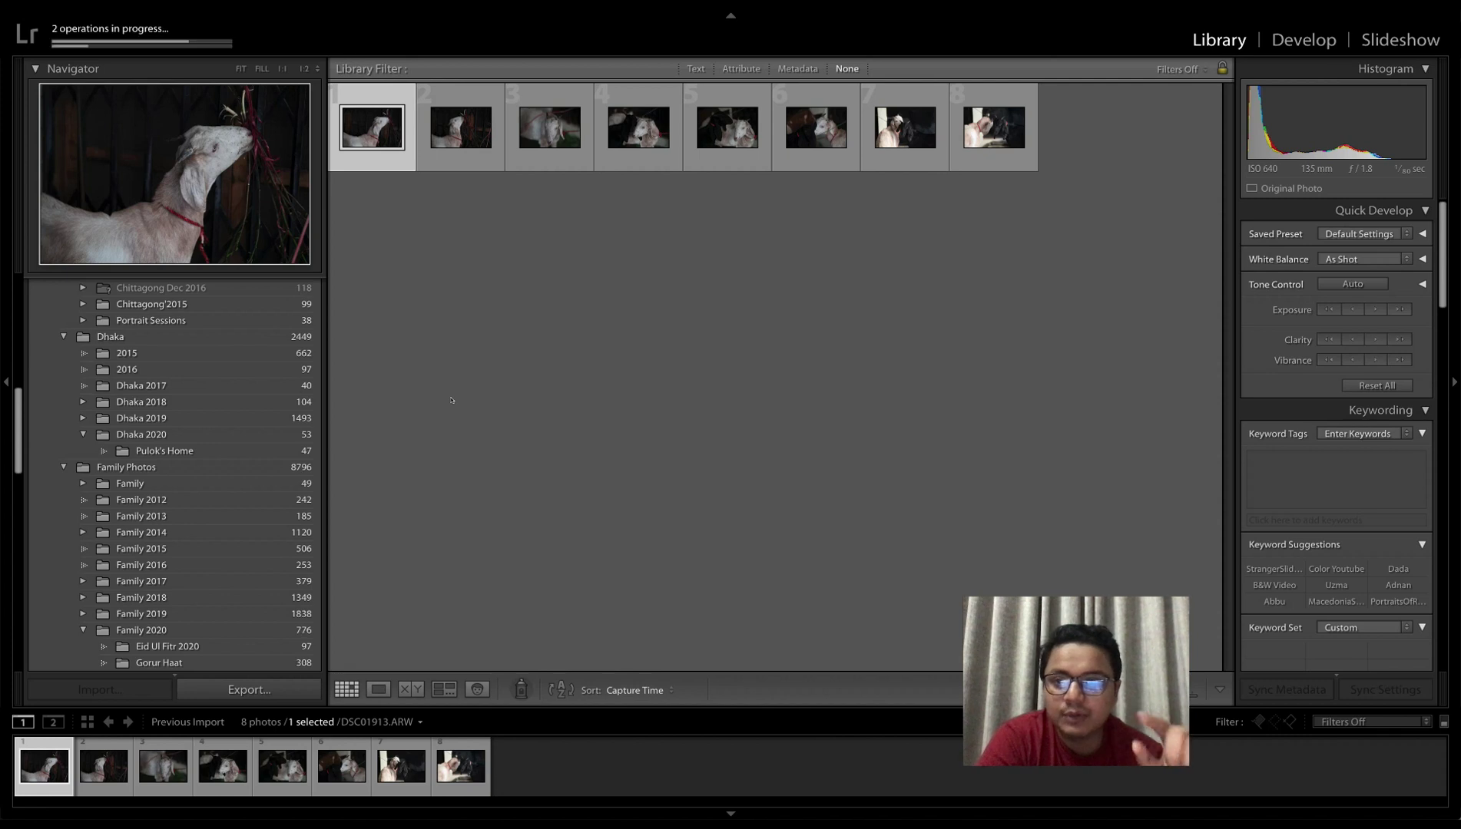
# Watch the import and Building Smart Previews progress, then clear the photo selection
pyautogui.click(142, 39)
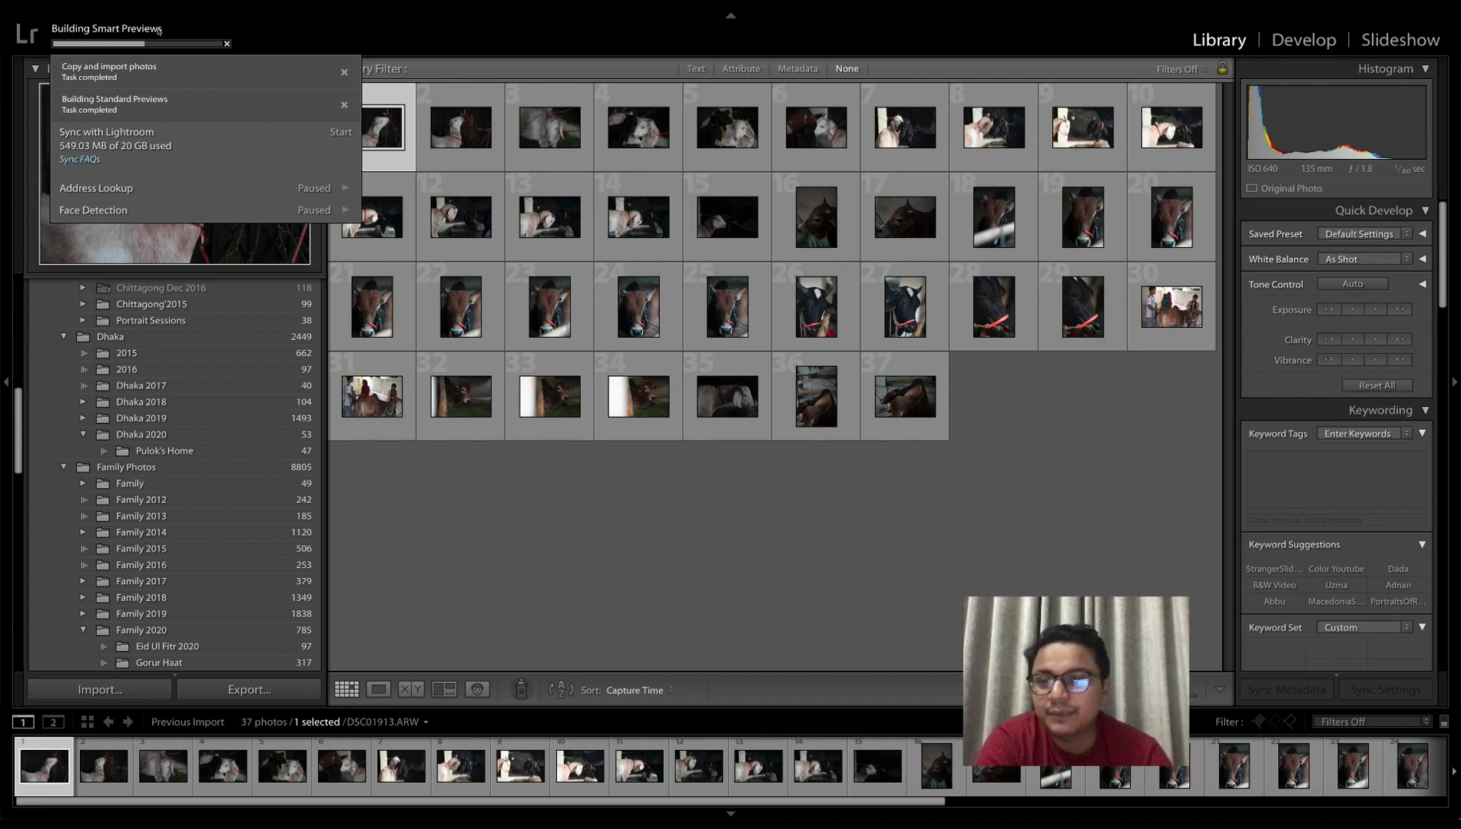
pyautogui.click(505, 506)
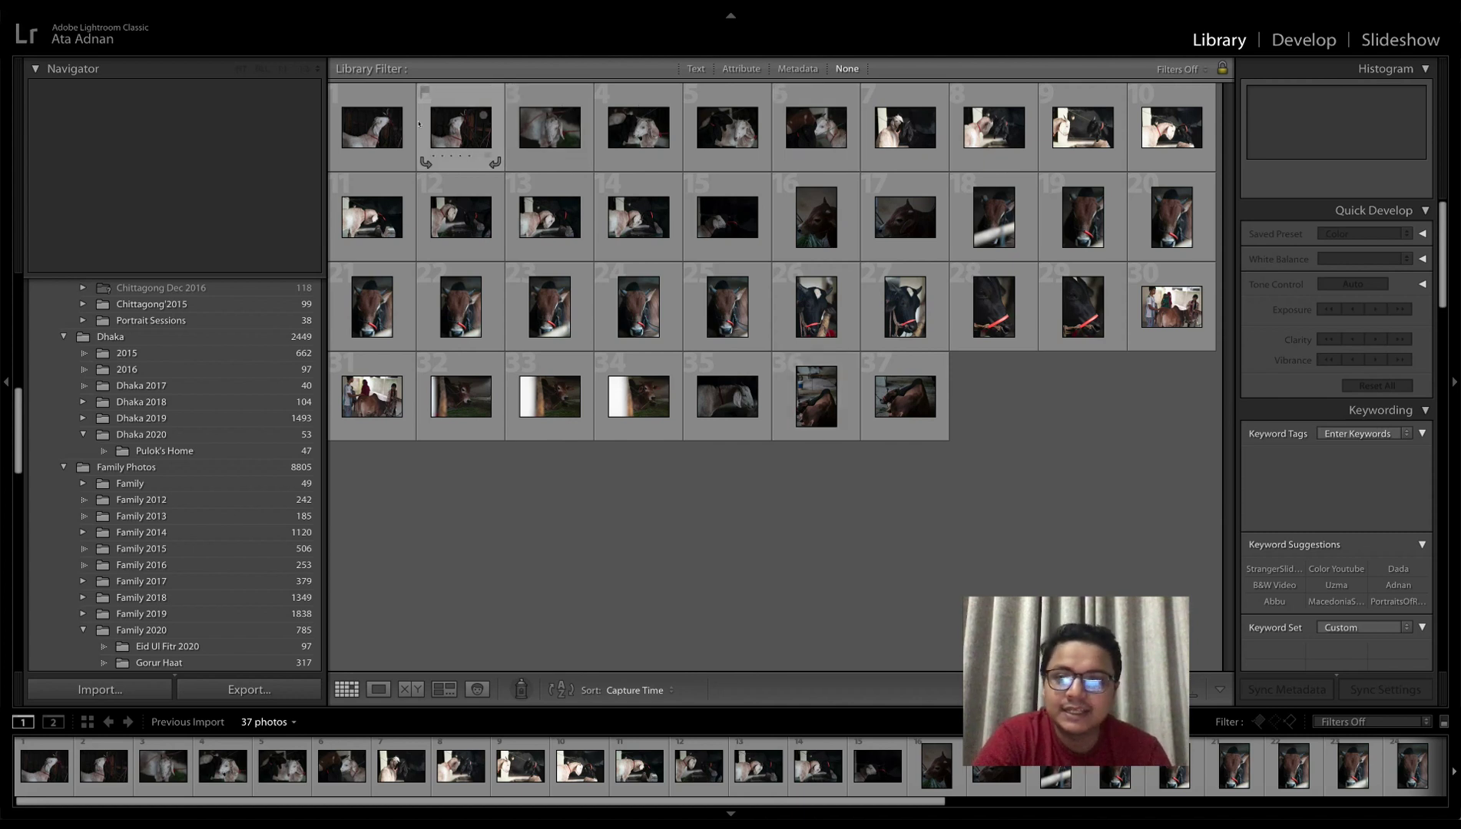
# Select the first goat photo, check its Original + Smart Preview status, and open Finder
pyautogui.click(376, 139)
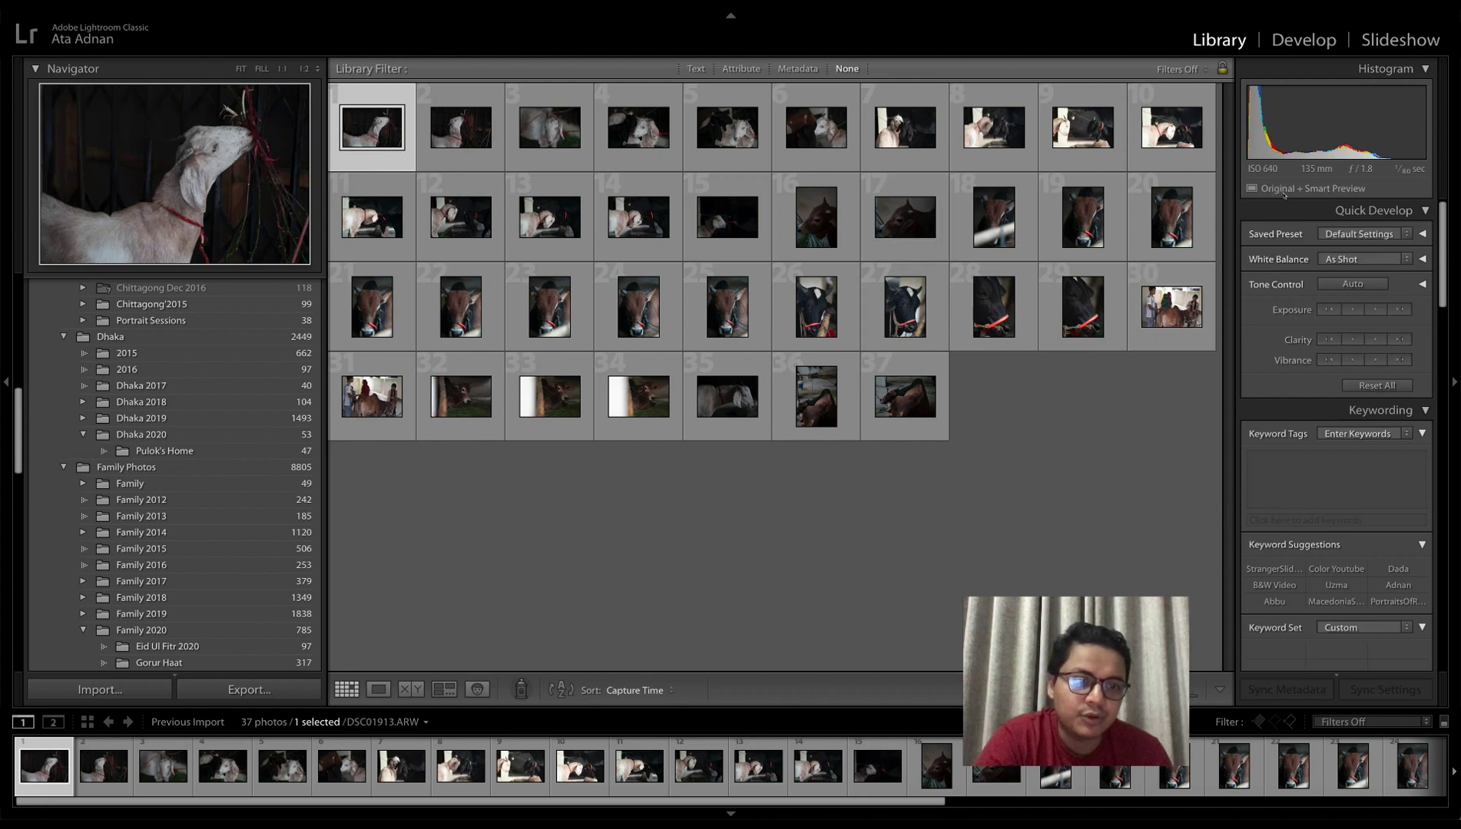
pyautogui.moveTo(1354, 192)
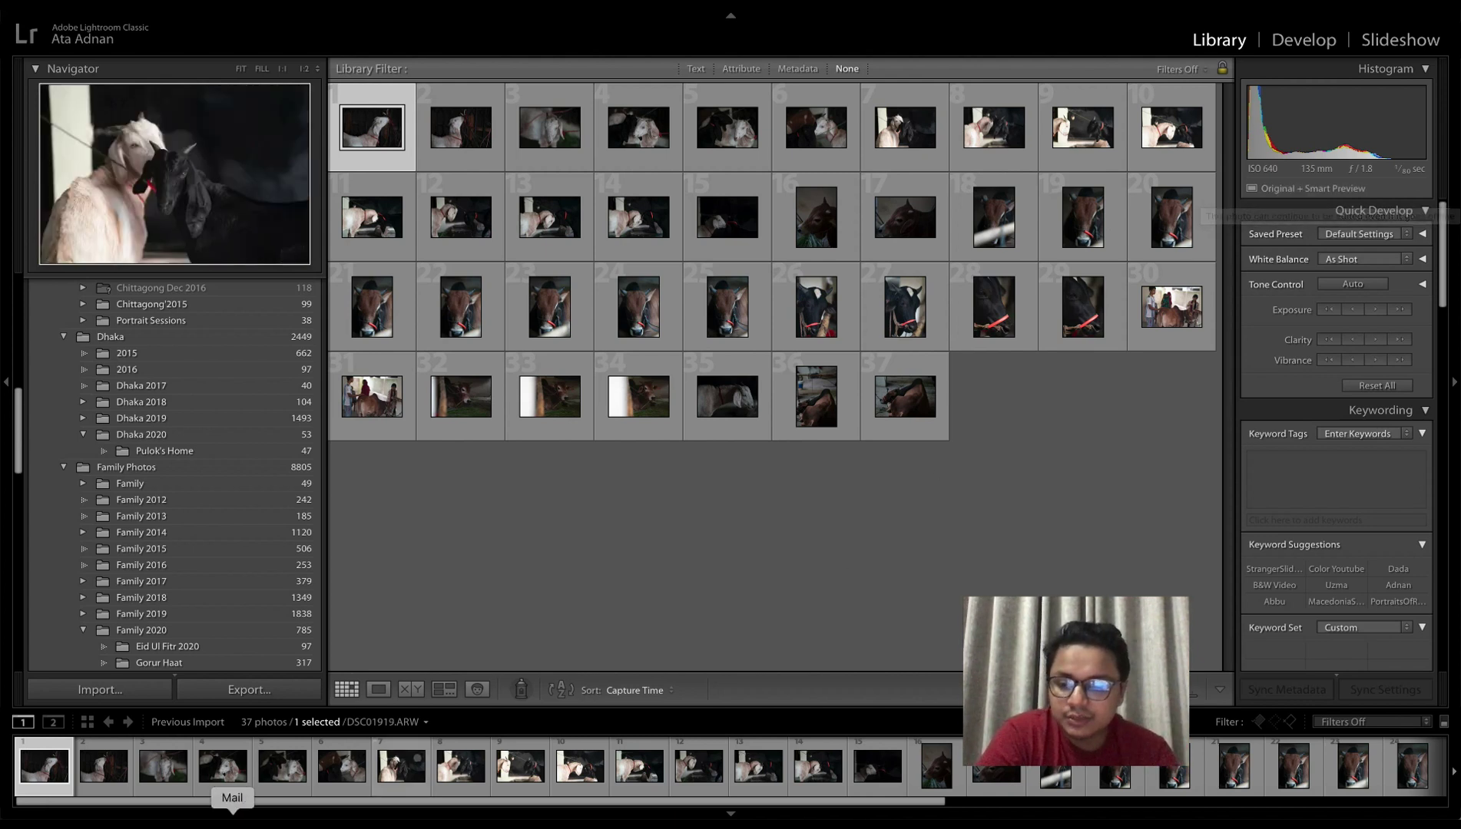
pyautogui.click(75, 820)
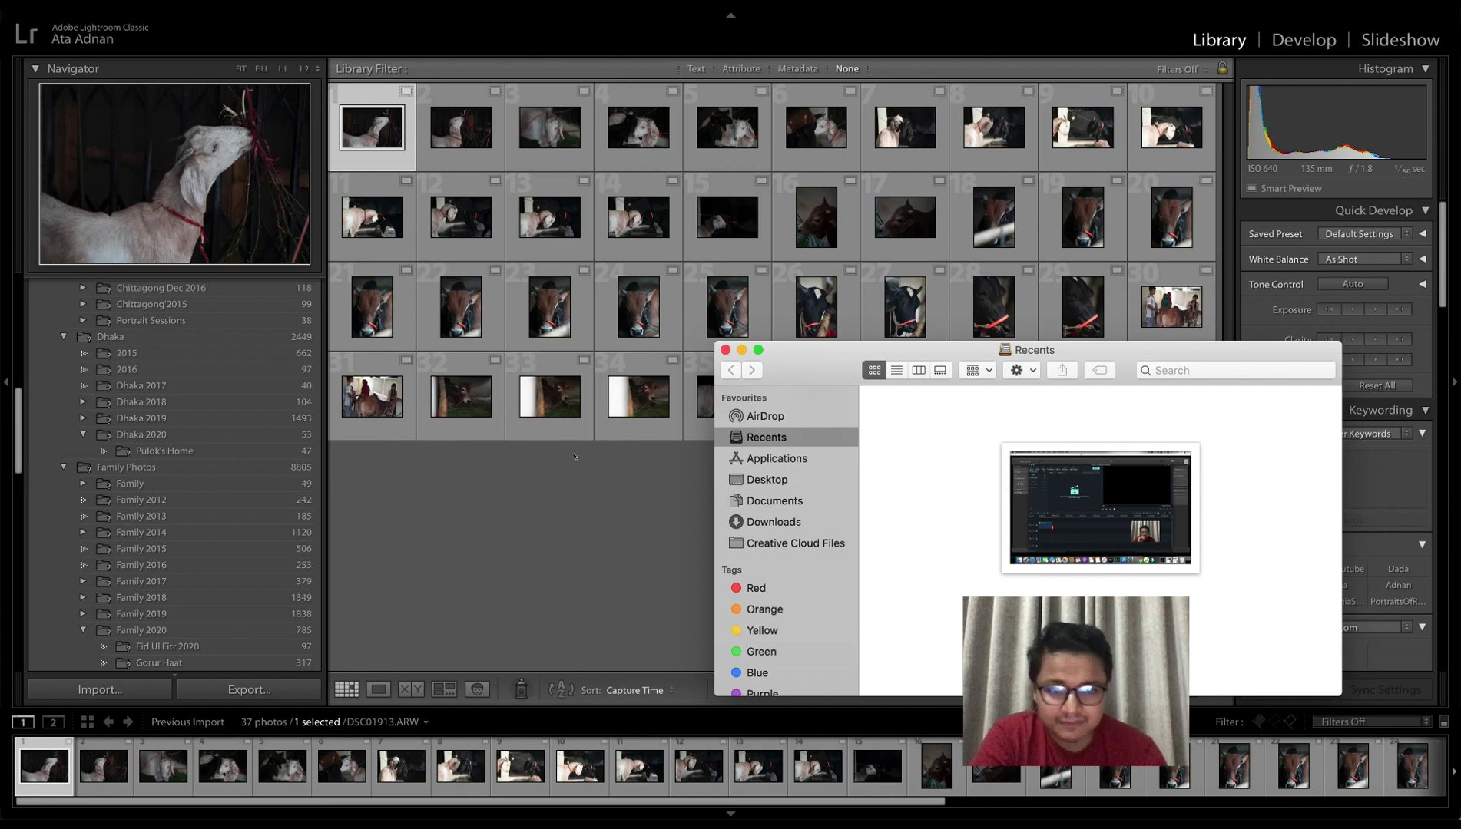
# Close the Finder Recents window with Cmd+W
pyautogui.press('super+w')
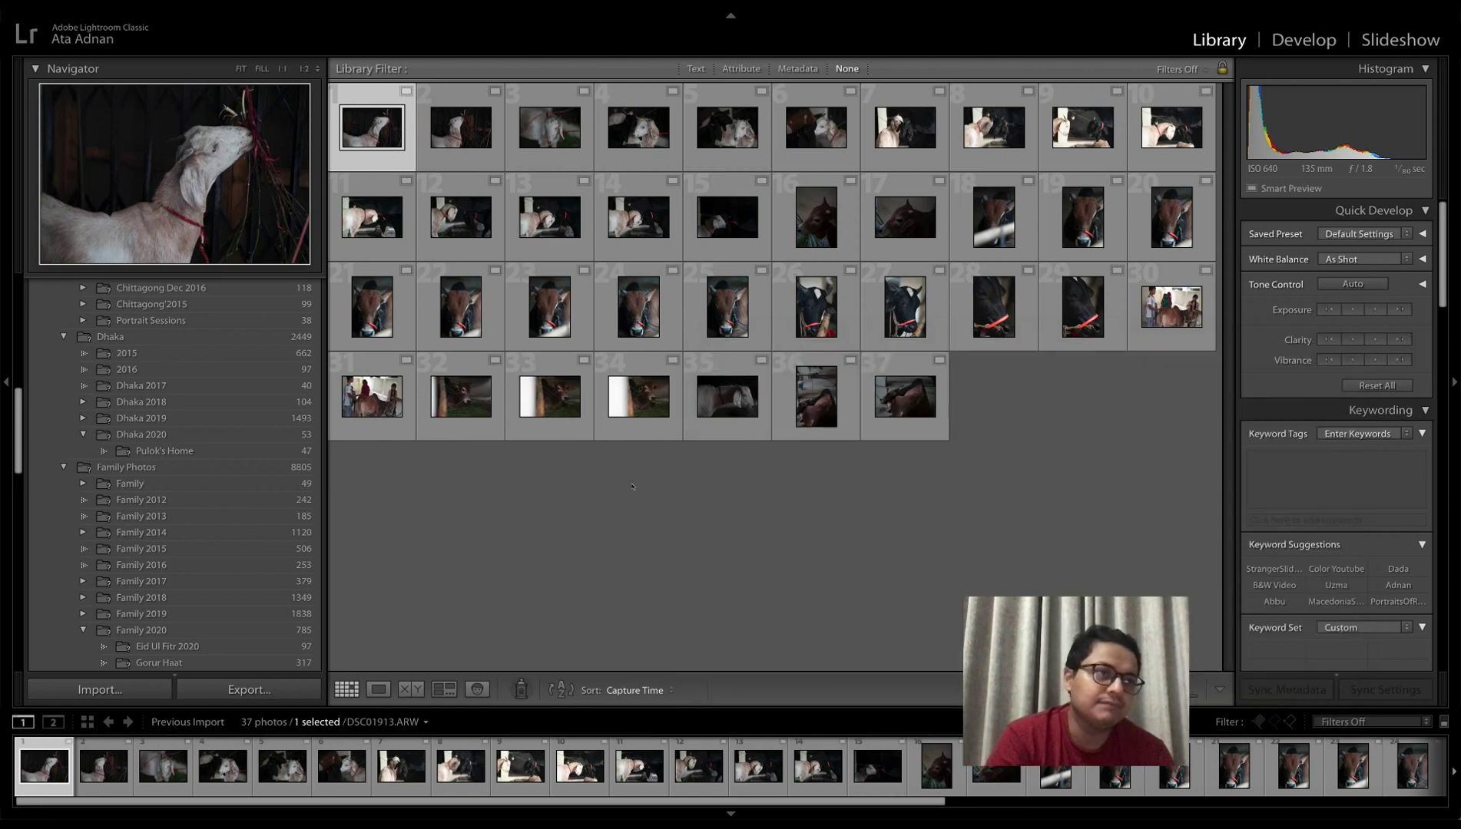
# Open the first goat photo in Develop and set Blacks -53, Shadows +46, Exposure +0.50
pyautogui.press('Right')
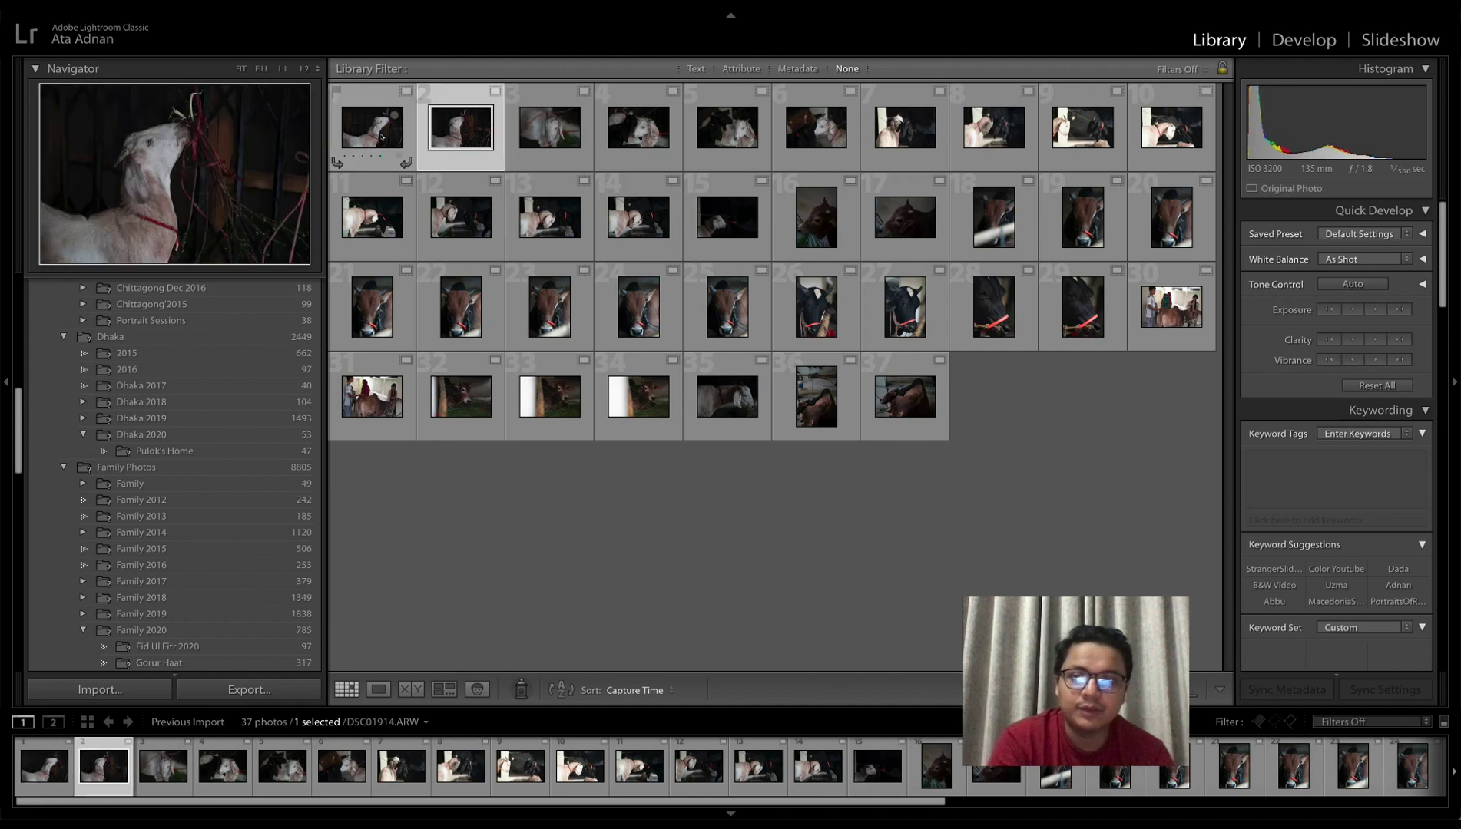
pyautogui.press('Left')
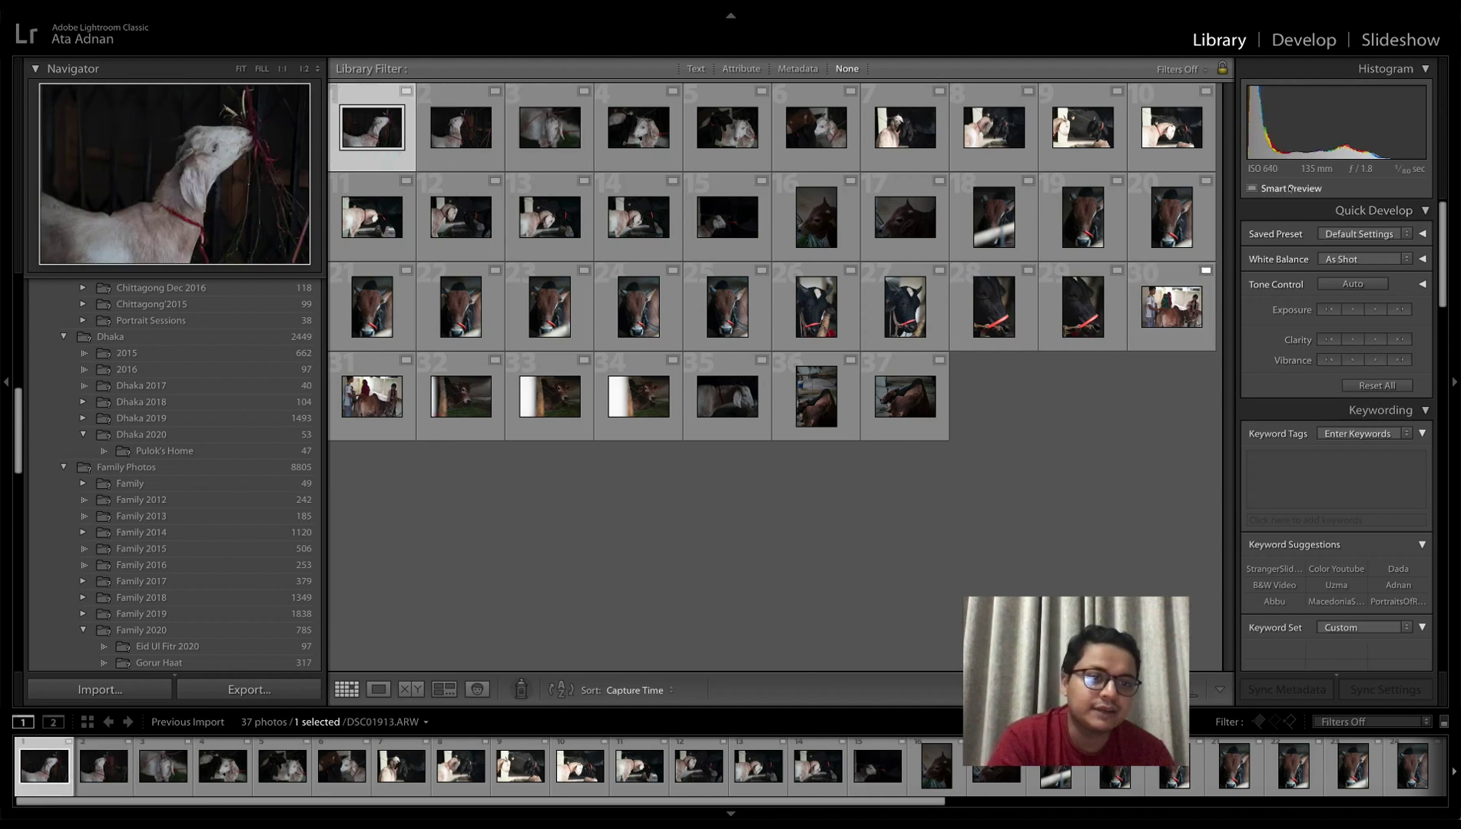
pyautogui.doubleClick(370, 156)
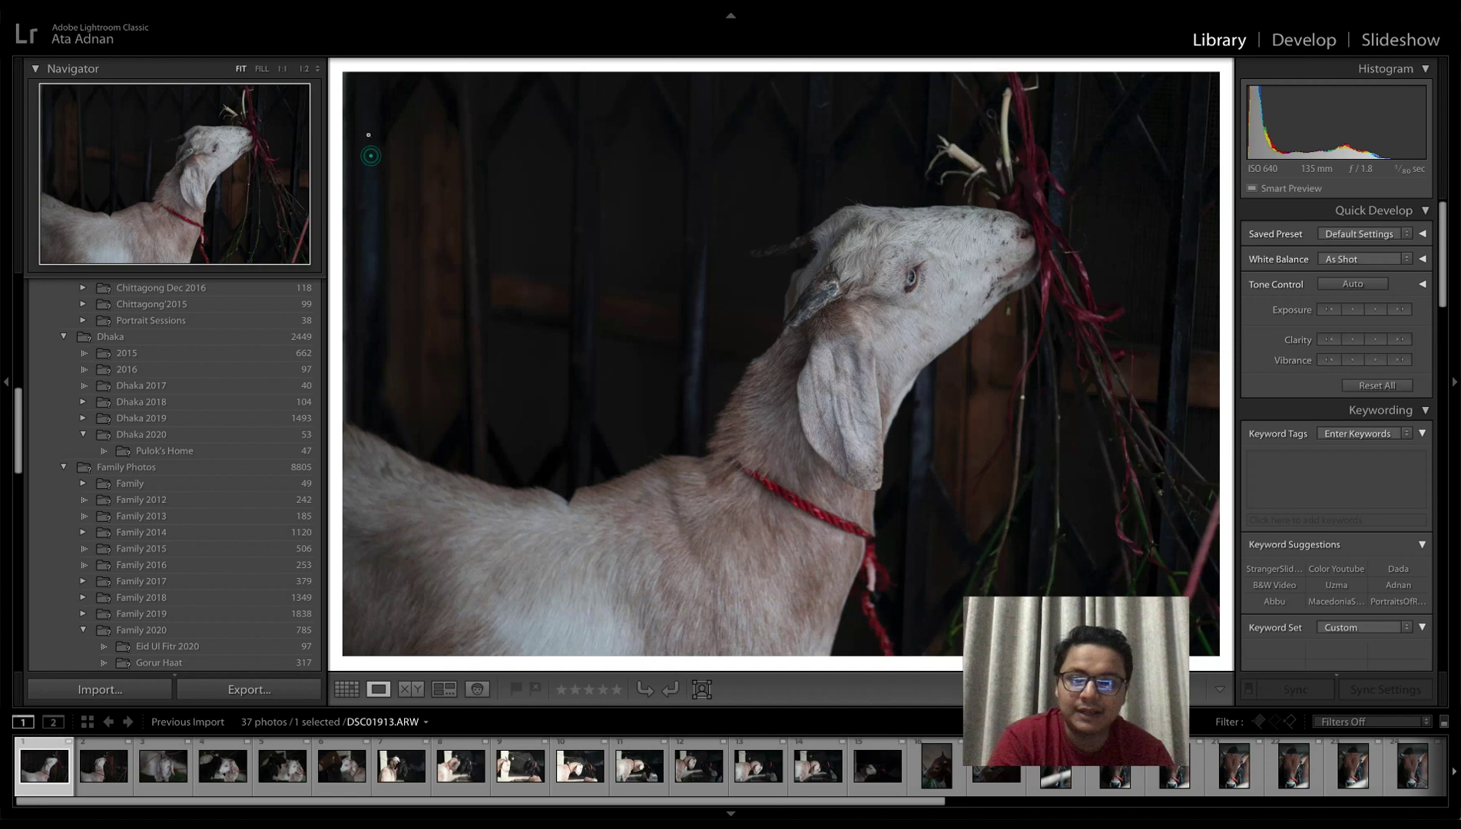
pyautogui.click(1295, 40)
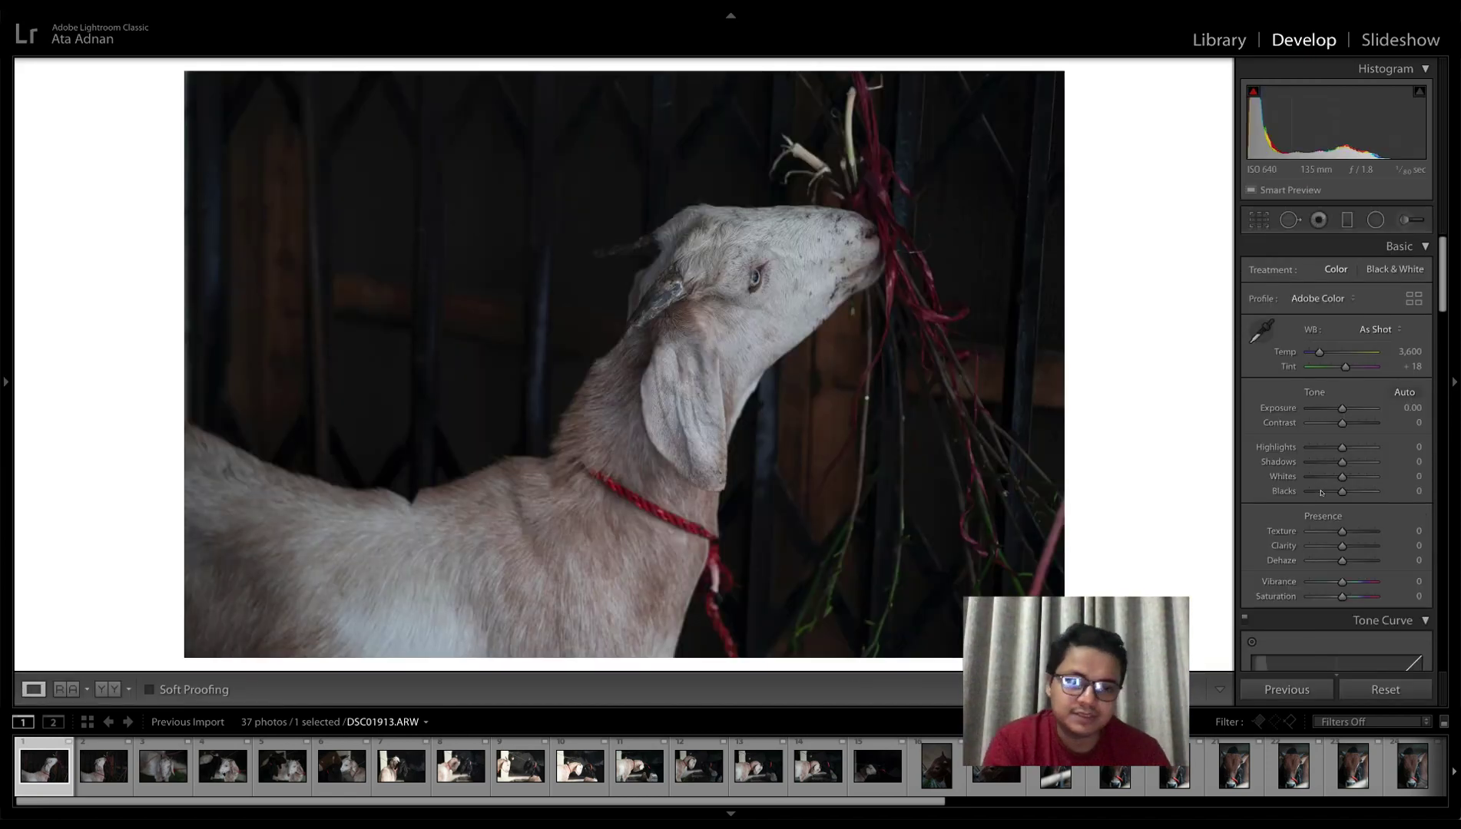
pyautogui.click(1321, 491)
pyautogui.click(1359, 461)
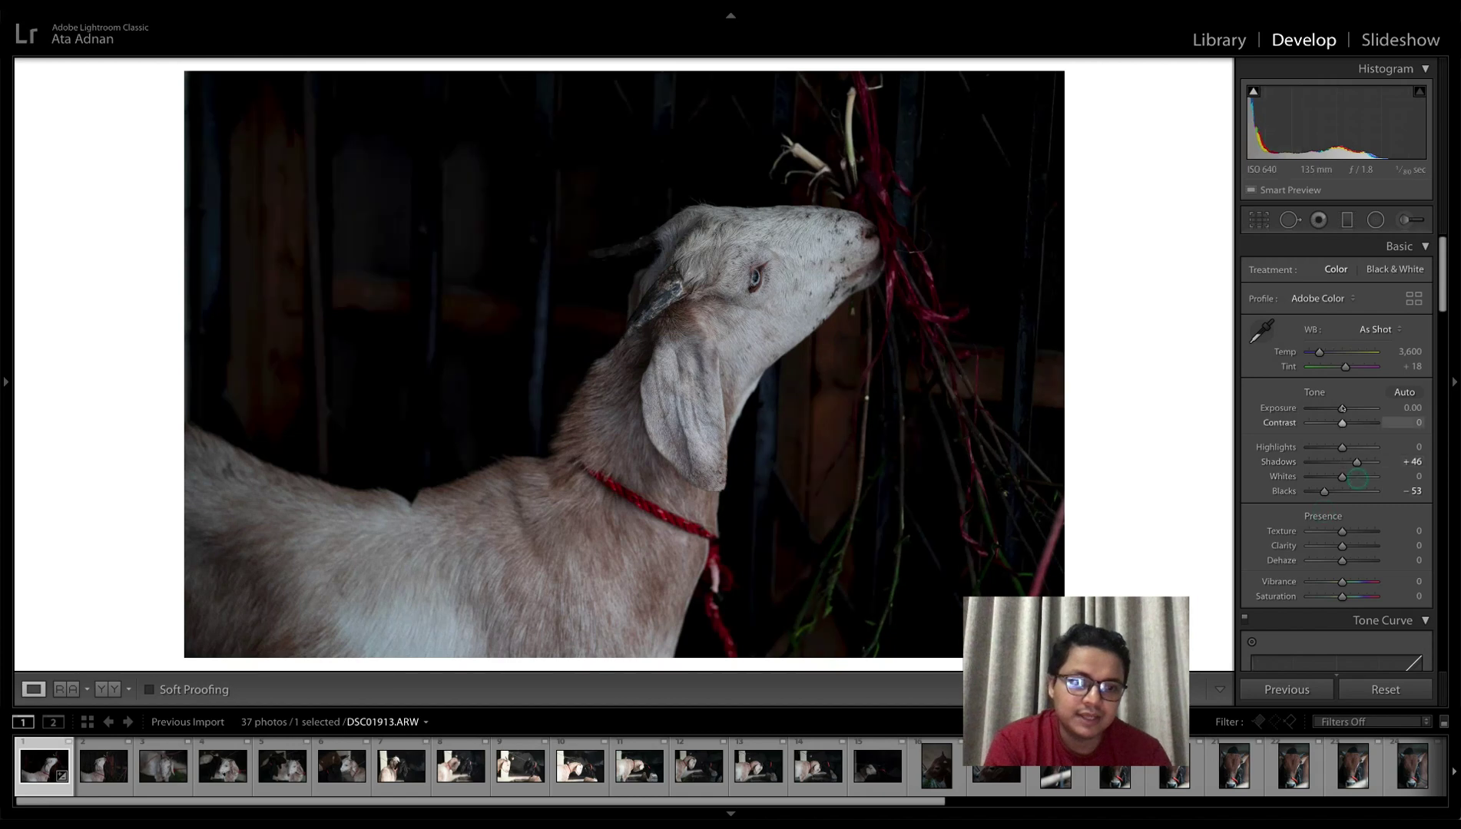
pyautogui.moveTo(1342, 408)
pyautogui.mouseDown()
pyautogui.moveTo(1334, 468)
pyautogui.moveTo(1335, 427)
pyautogui.mouseUp()
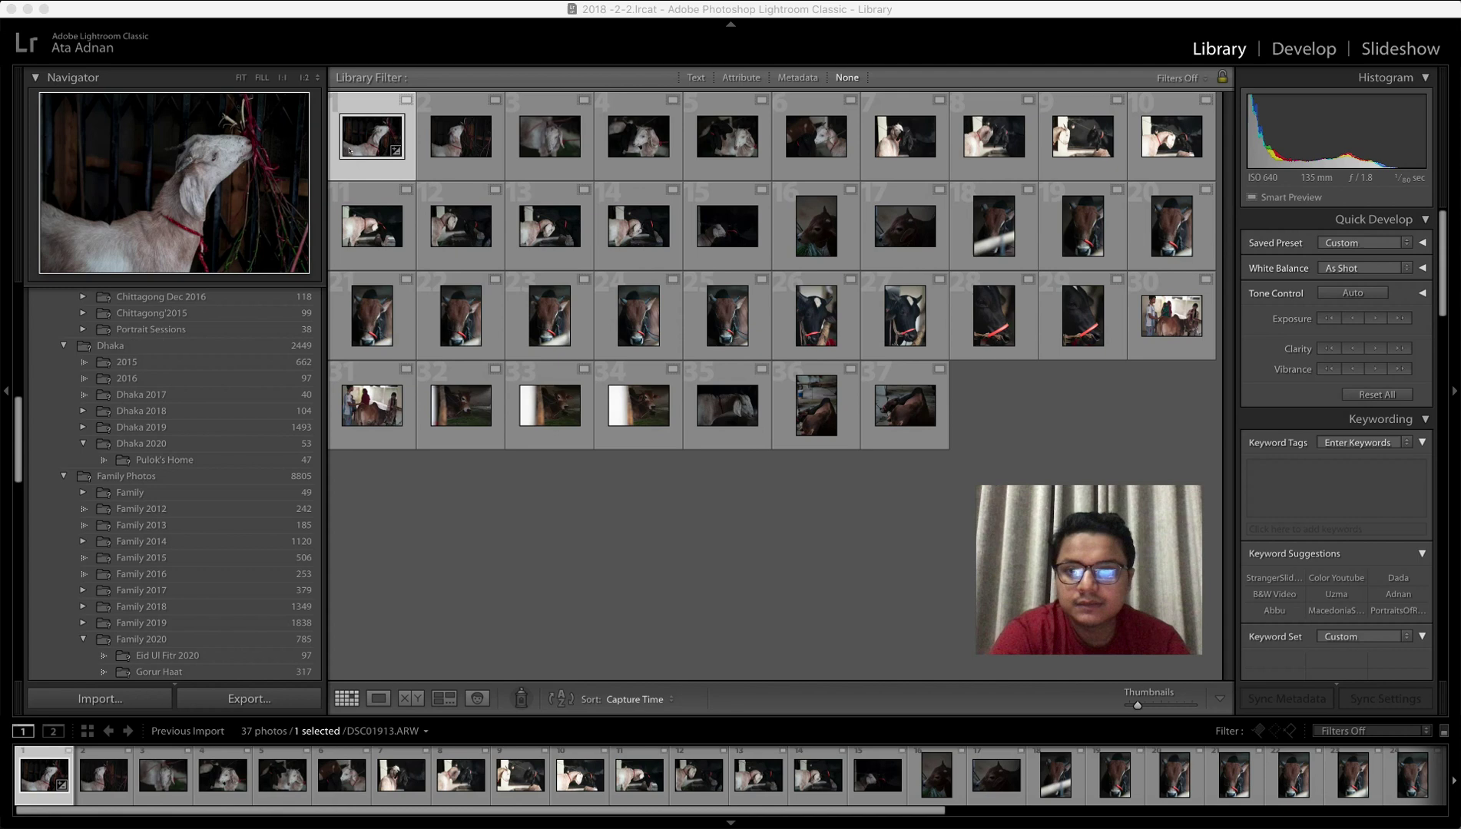
# Open the goat photo in Loupe, hide the left panel and filmstrip, and switch to Develop
pyautogui.doubleClick(349, 150)
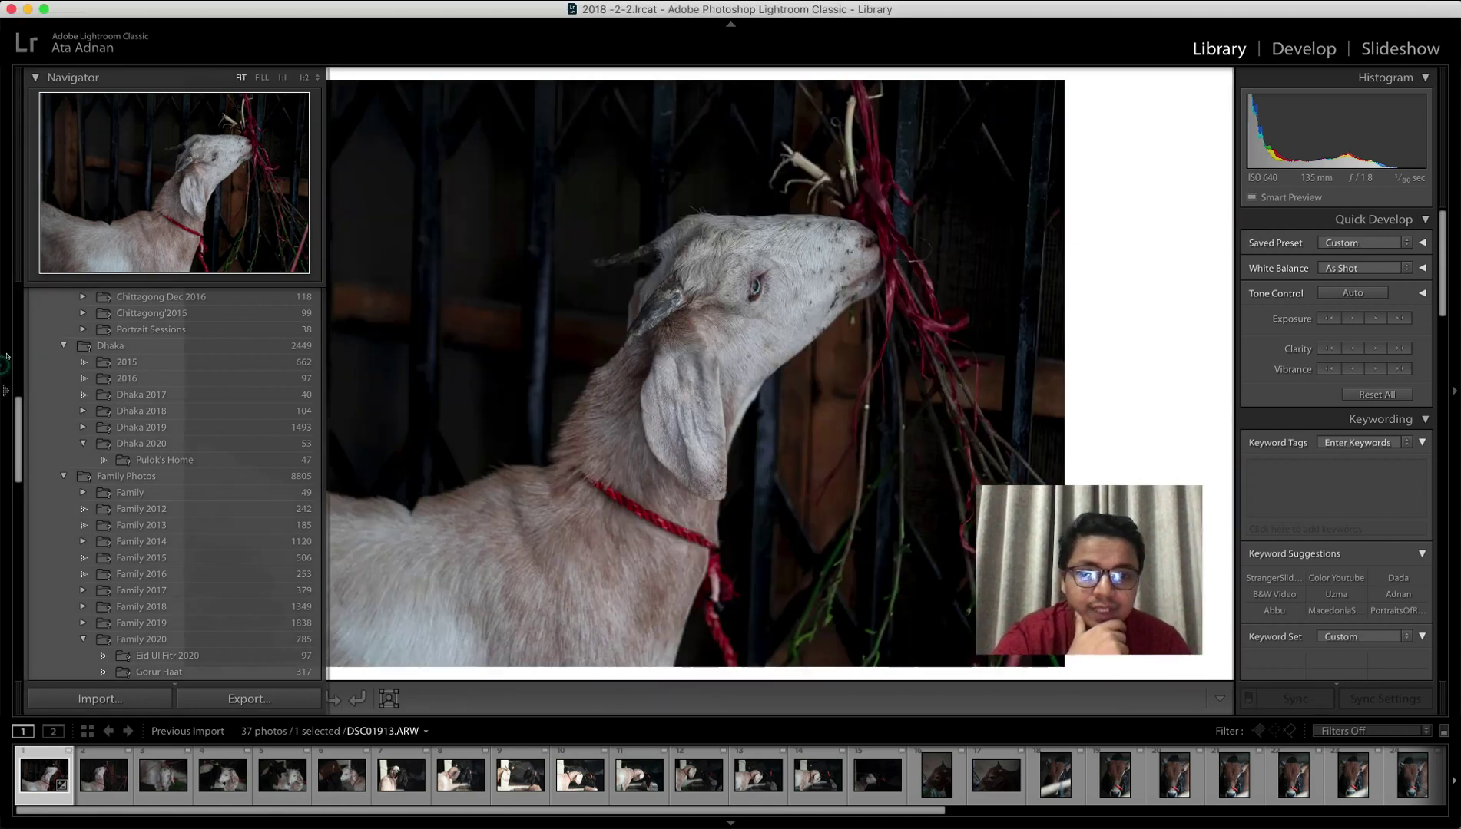
pyautogui.click(5, 365)
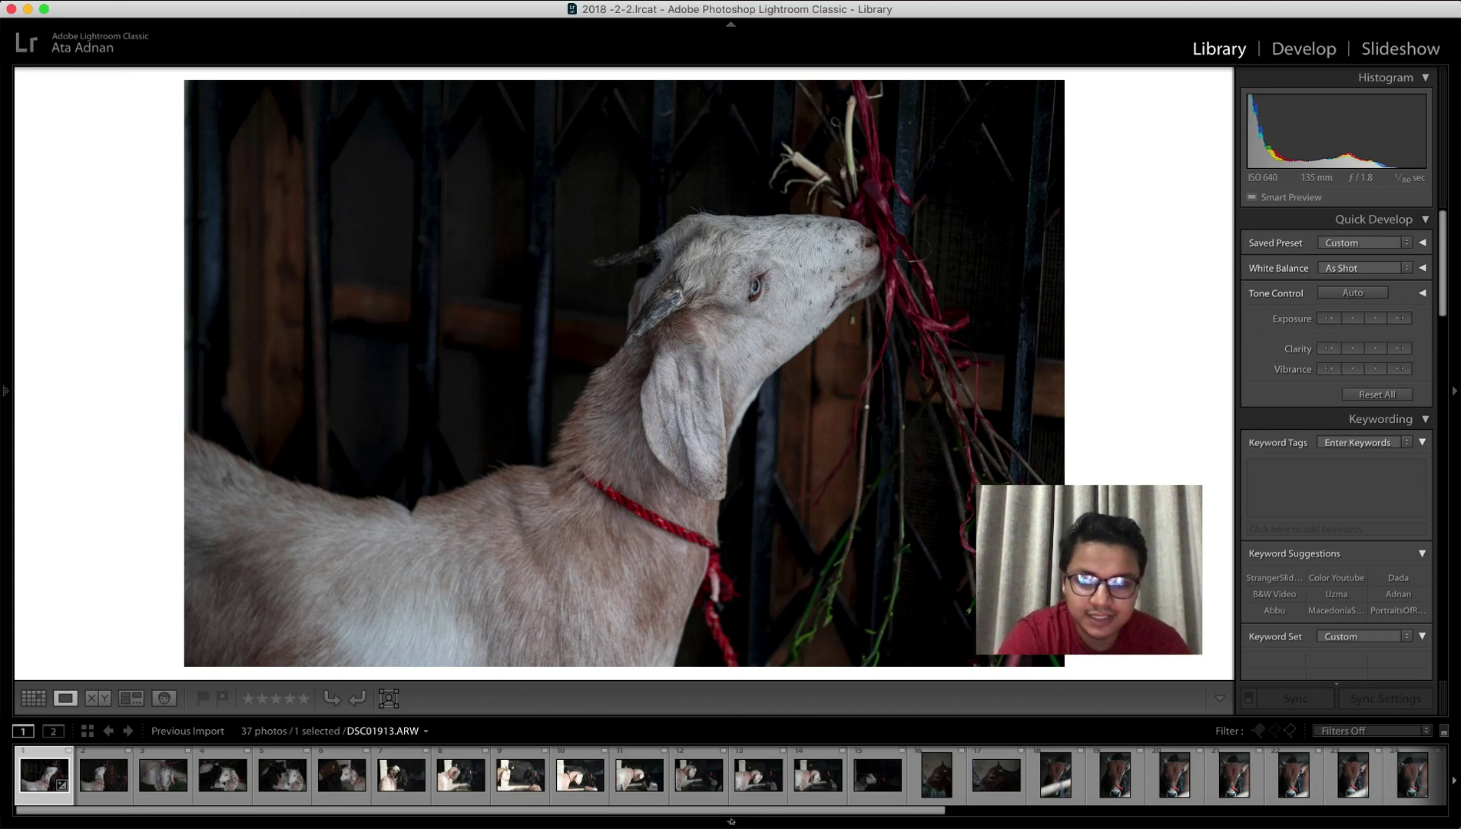
pyautogui.click(730, 821)
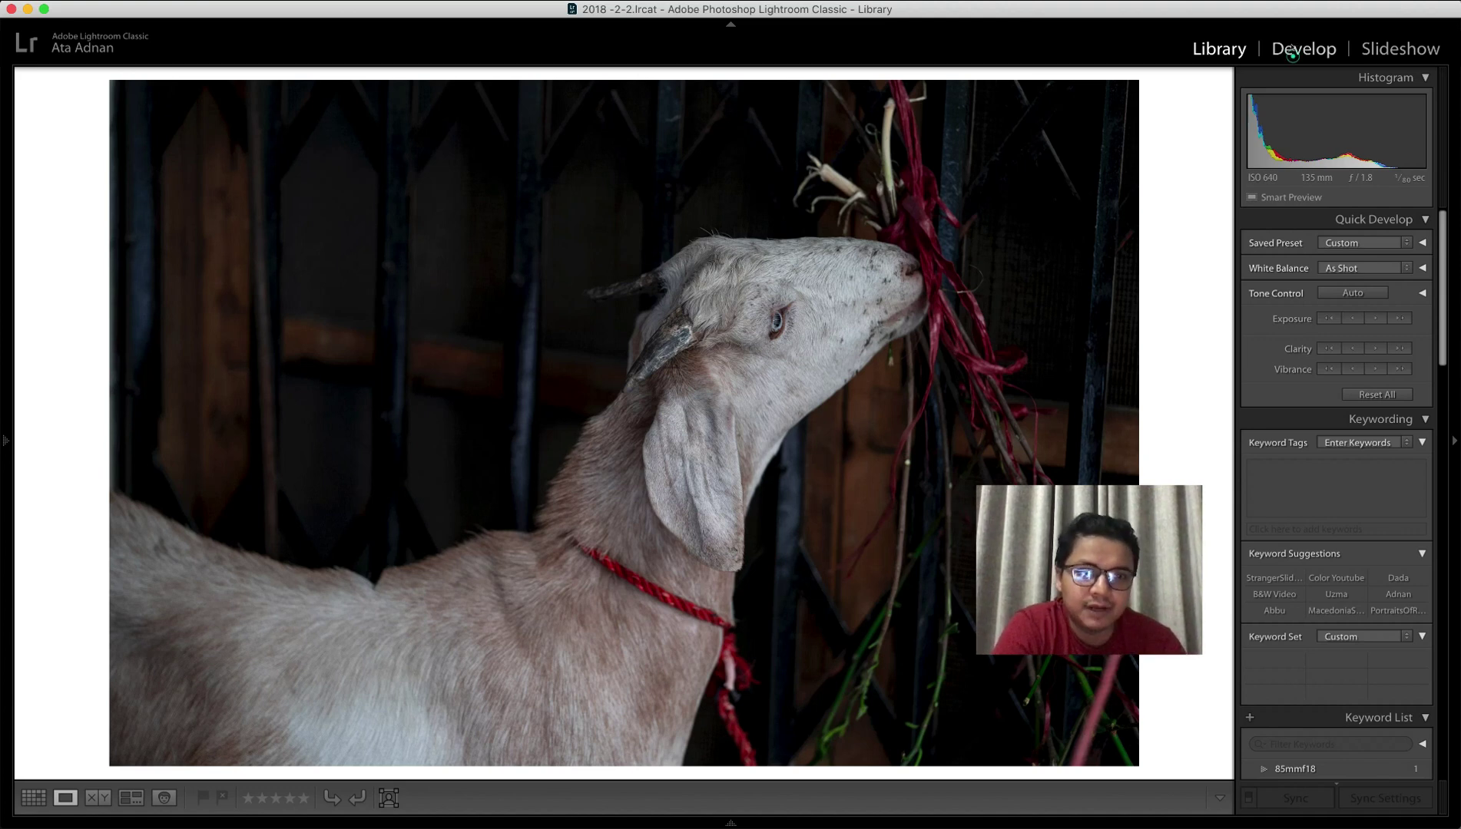
pyautogui.click(1293, 49)
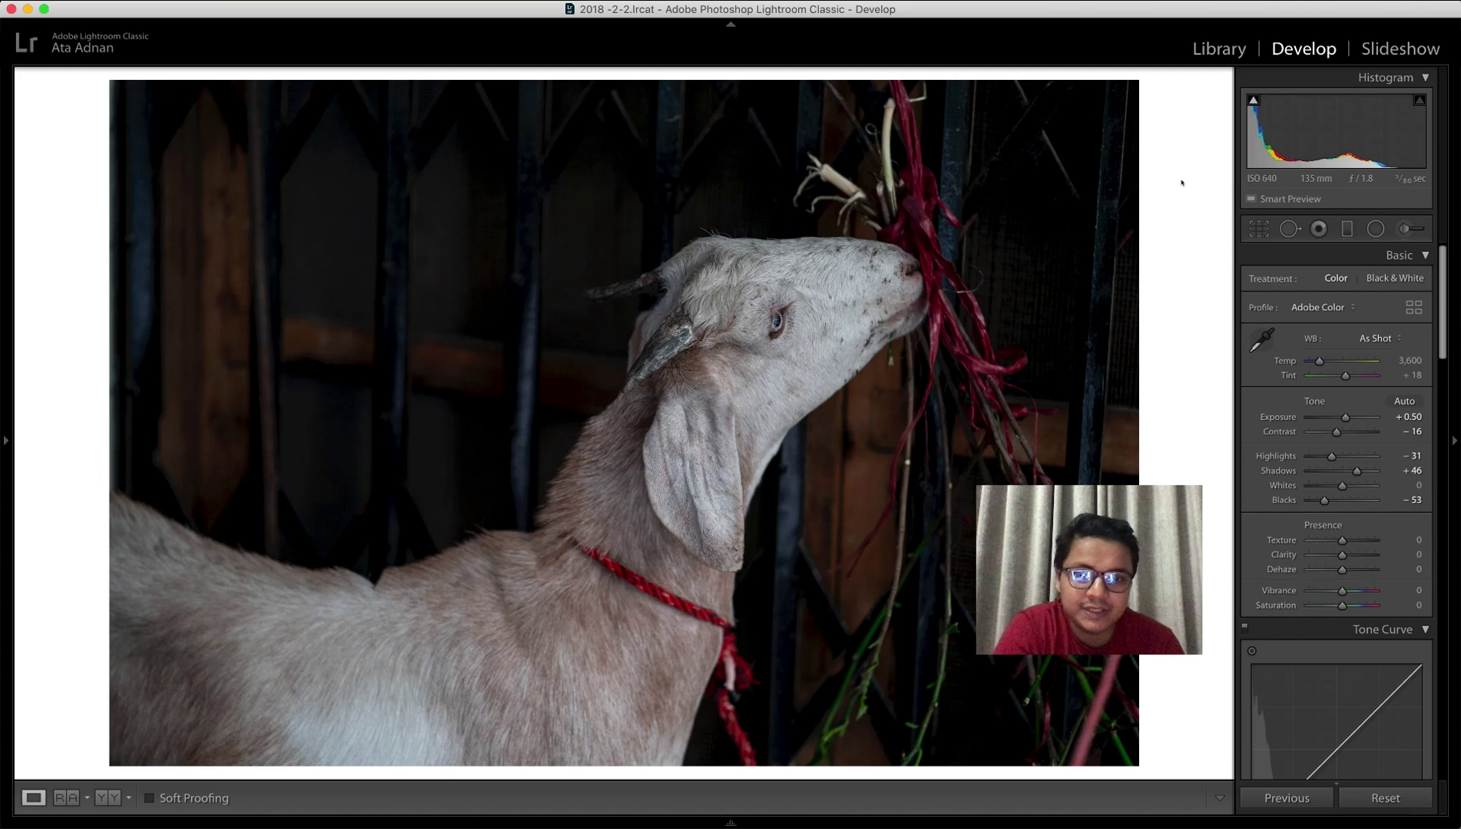
# On the black goat beside the white goat, set Shadows +41, Blacks -51, Contrast -4, Exposure -0.20
pyautogui.press('Right')
pyautogui.press('Right')
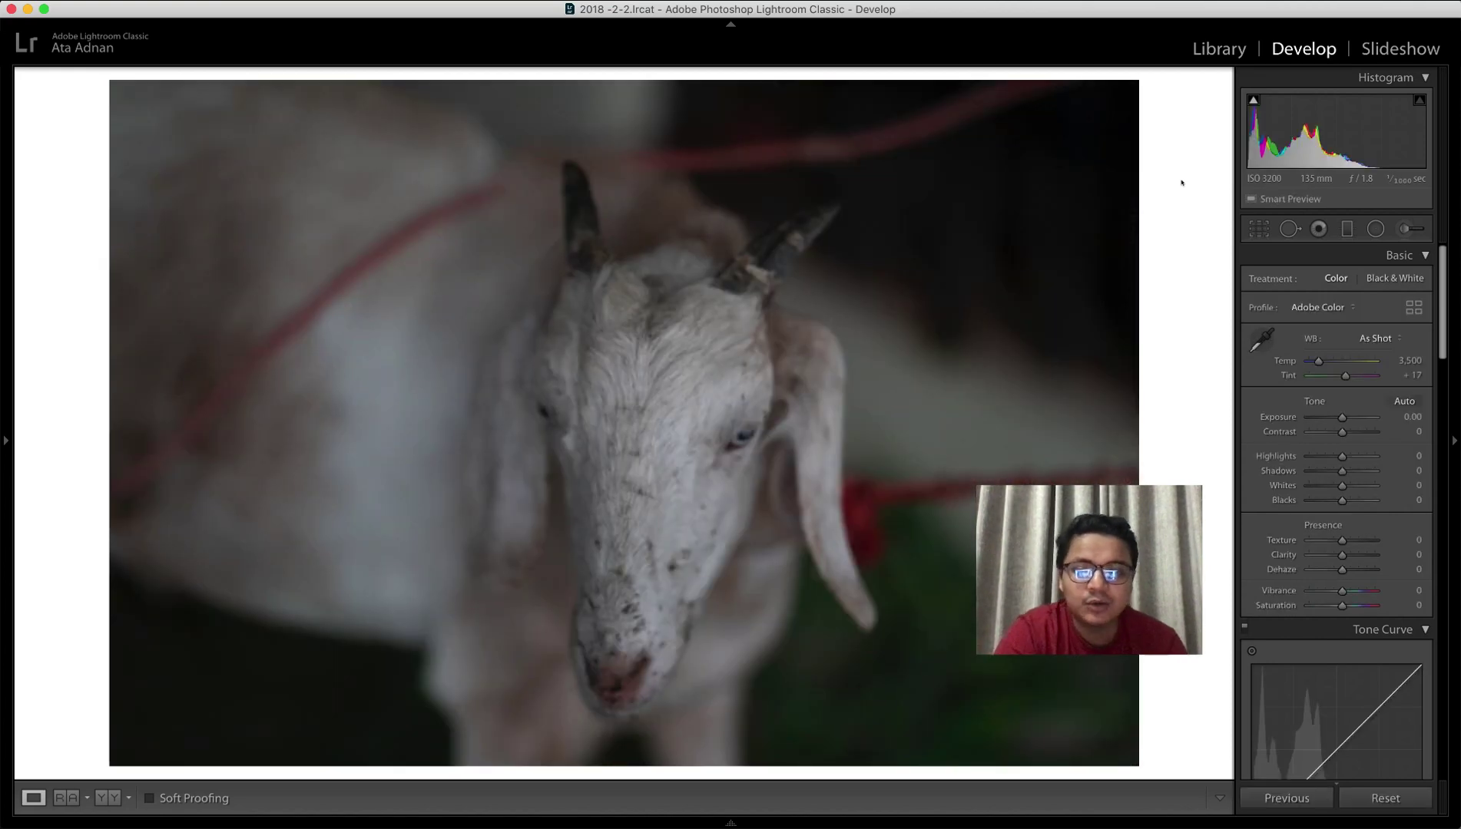
pyautogui.press('Right')
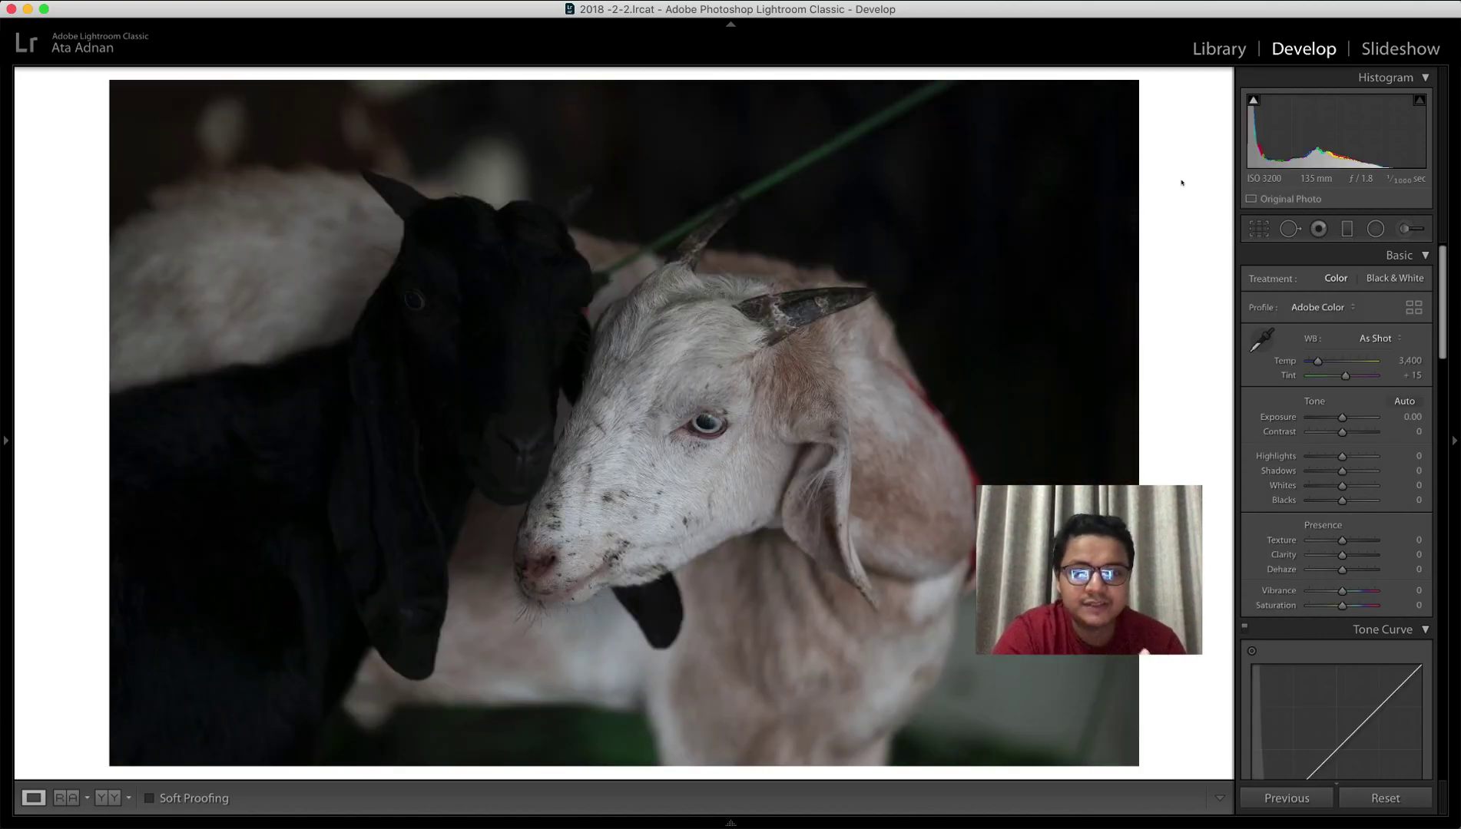
pyautogui.press('Right')
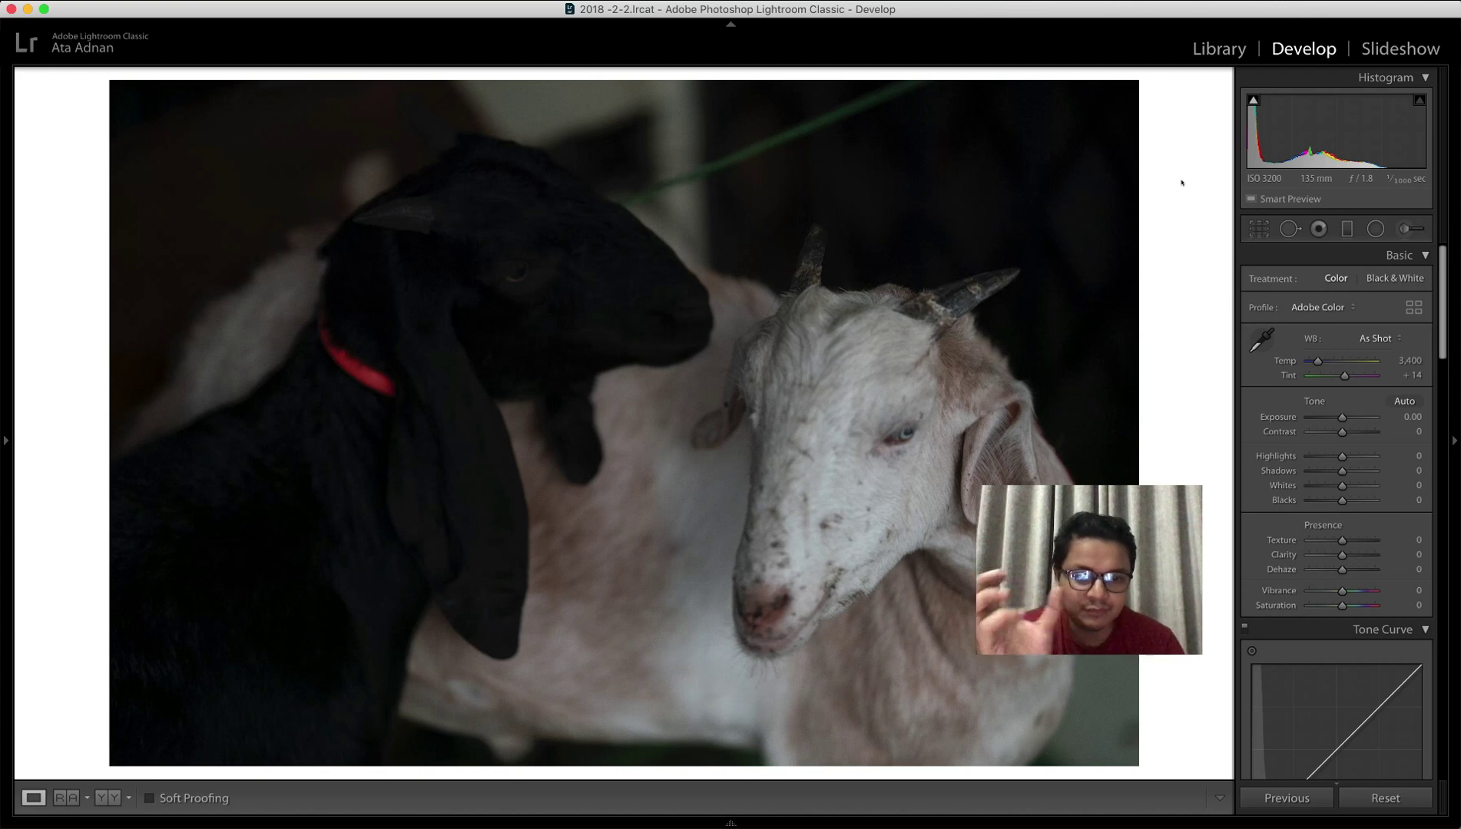
pyautogui.press('Right')
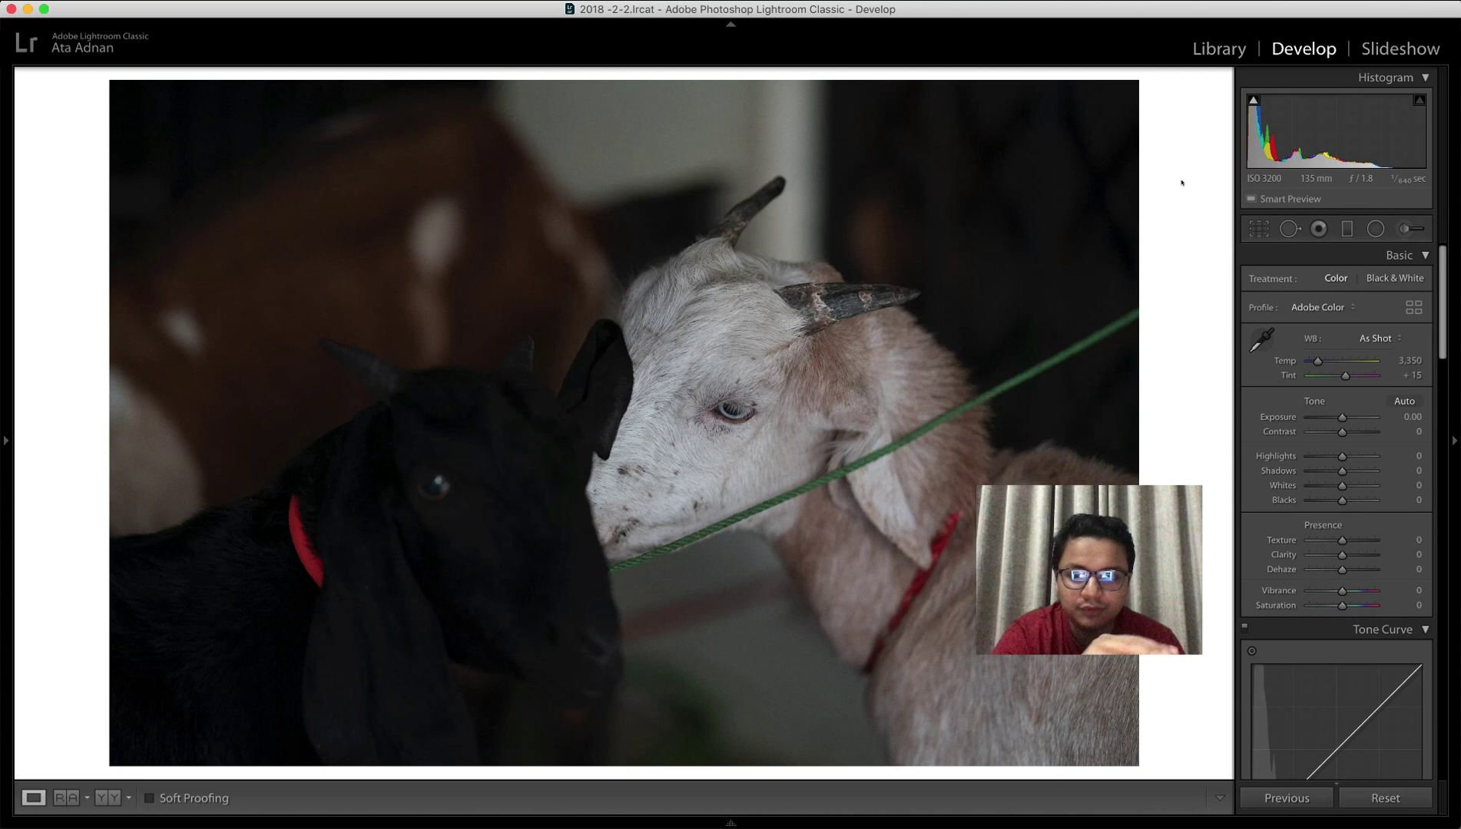
pyautogui.press('Right')
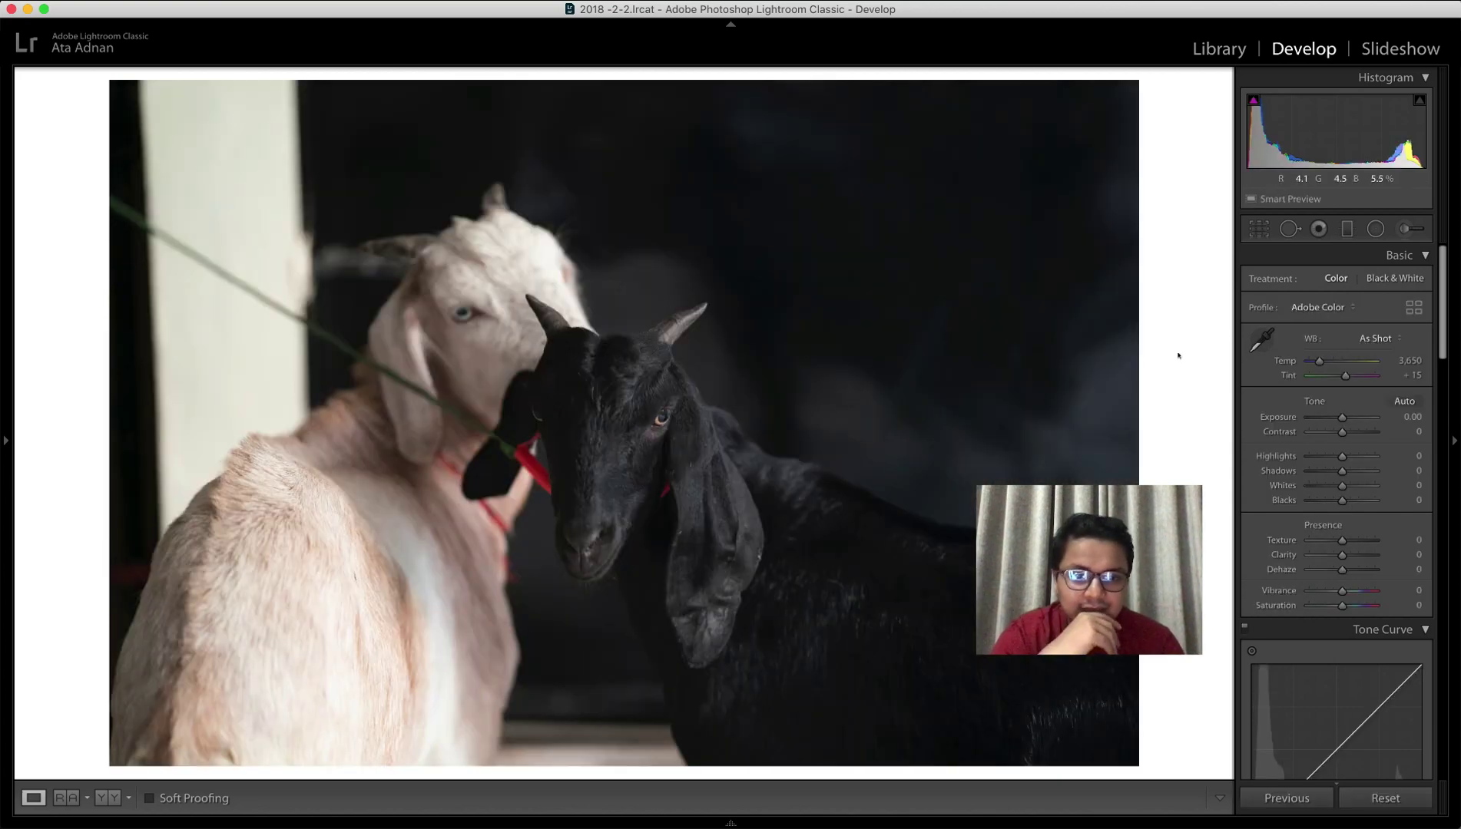
pyautogui.moveTo(1342, 500); pyautogui.dragTo(1340, 432)
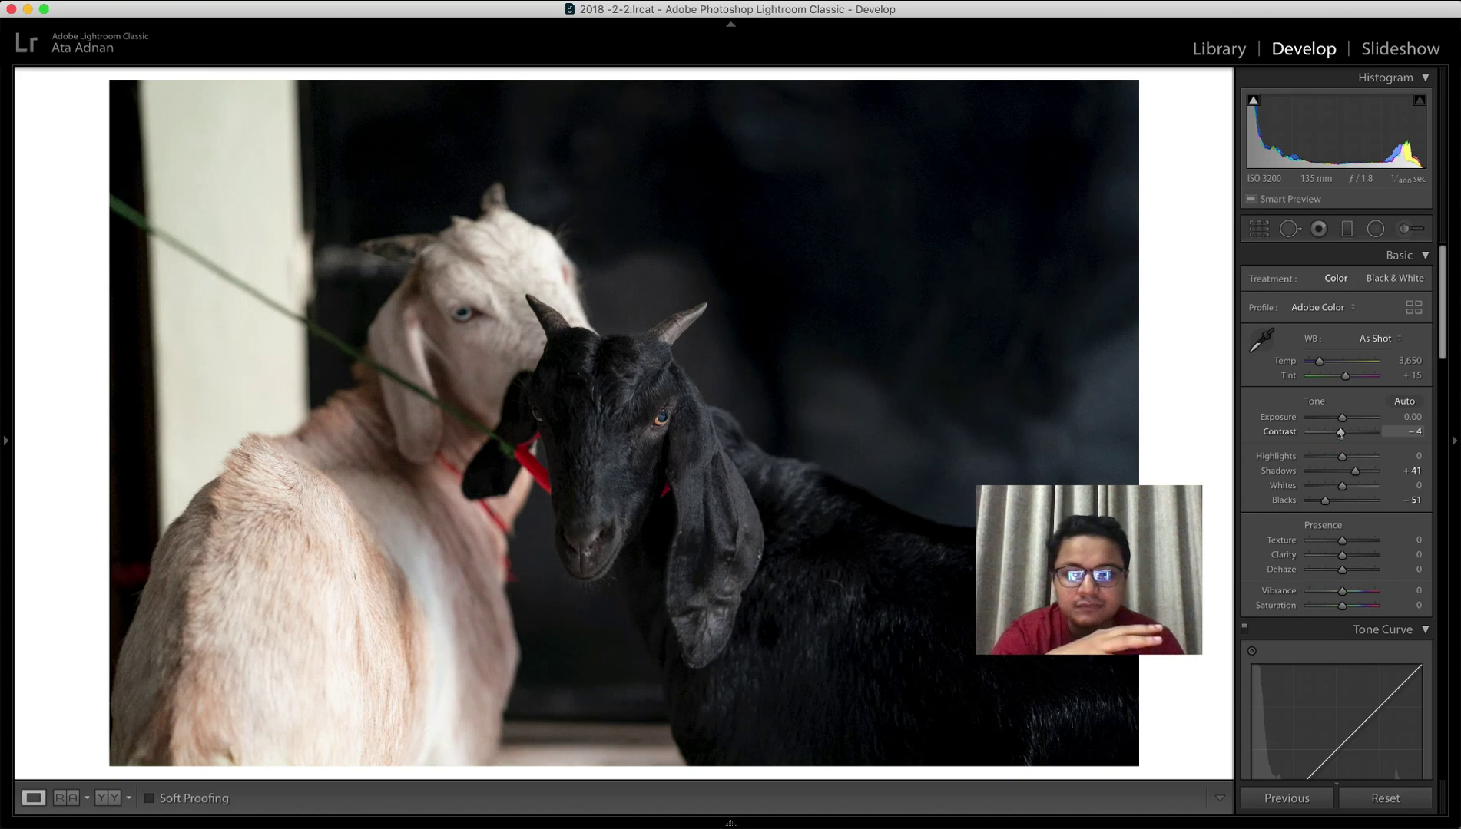
pyautogui.moveTo(1342, 417); pyautogui.dragTo(1340, 417)
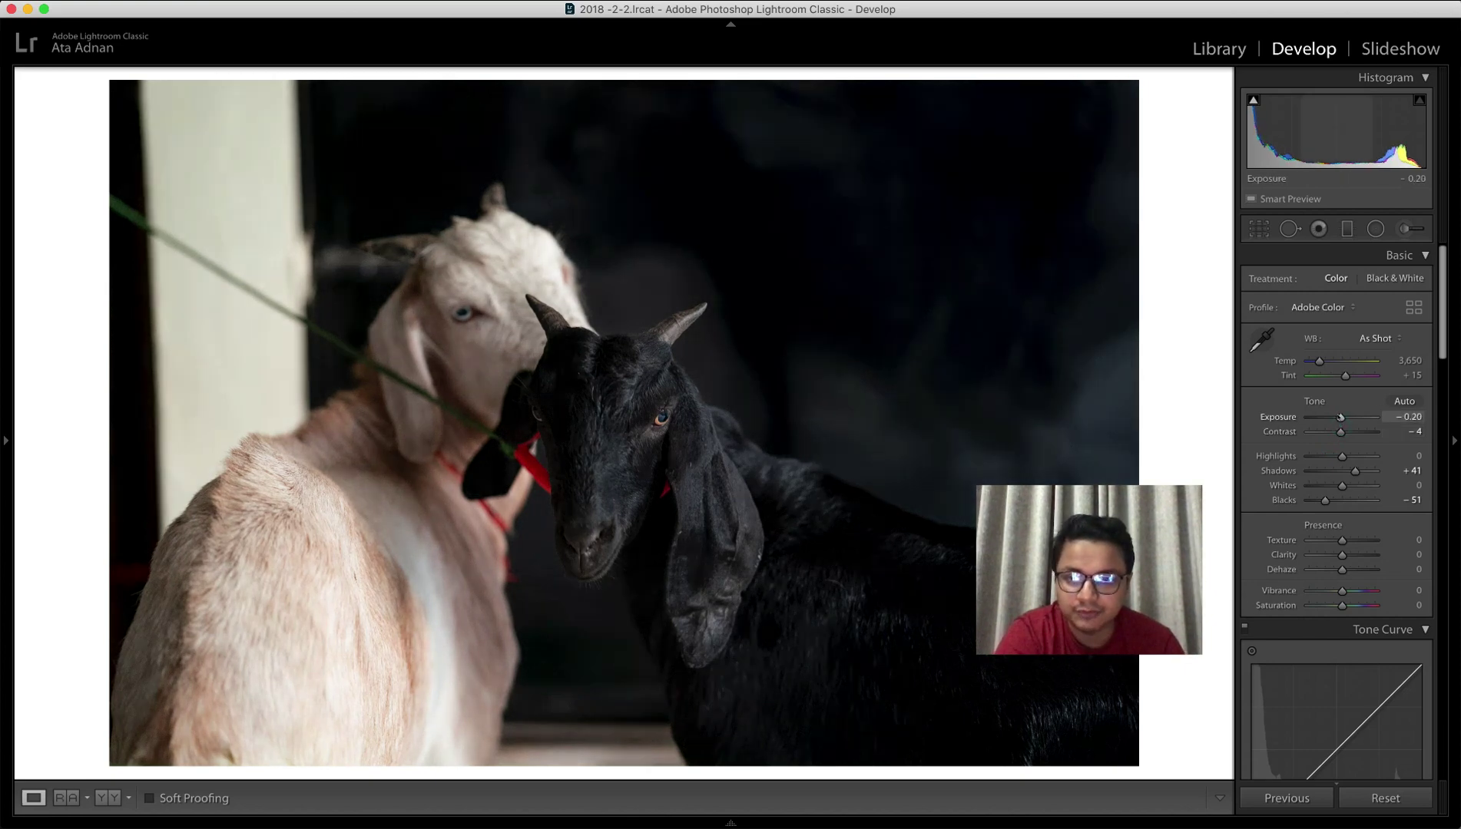
pyautogui.rightClick(640, 473)
pyautogui.moveTo(814, 742)
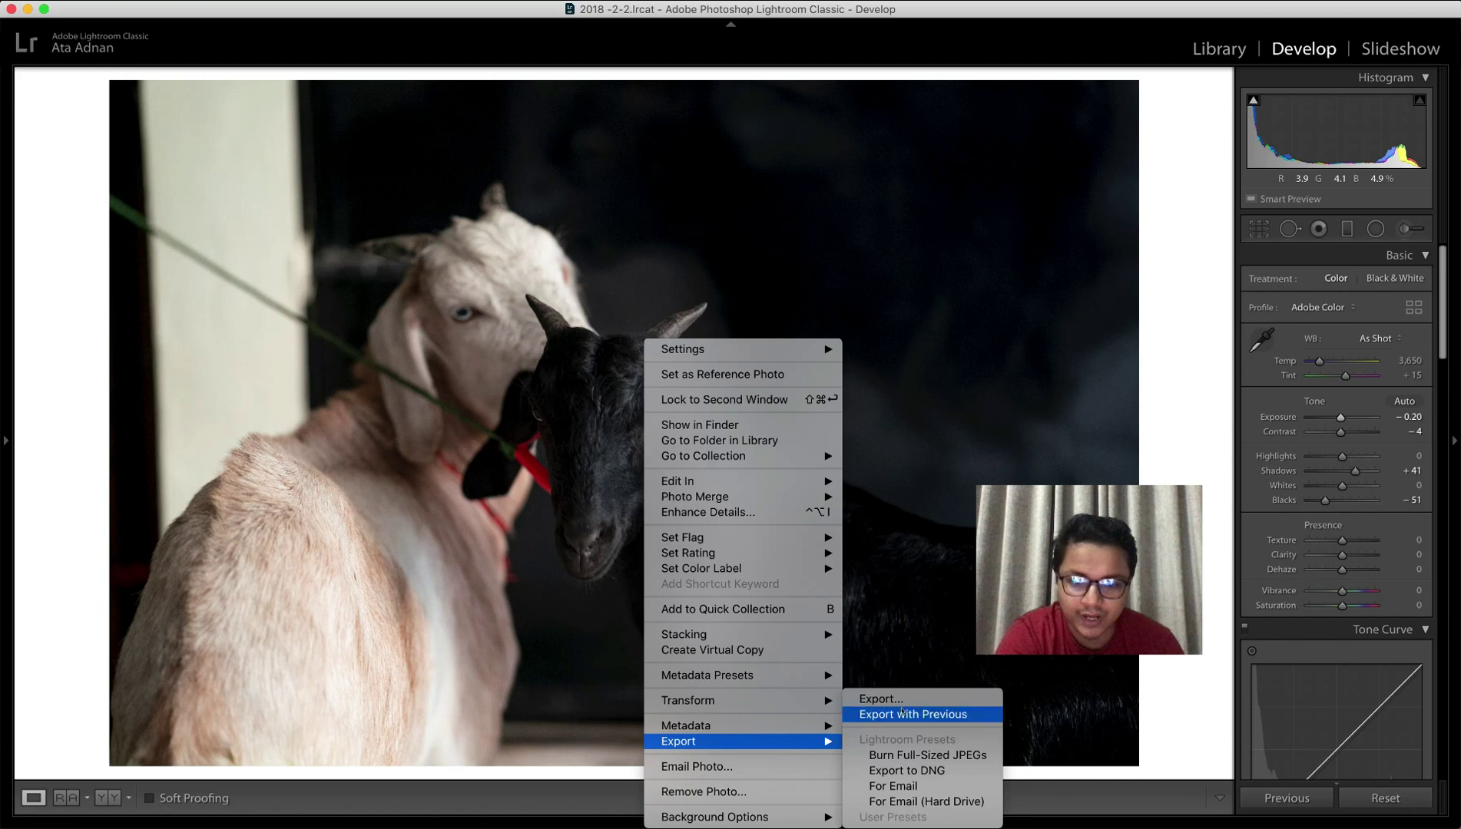
pyautogui.click(909, 699)
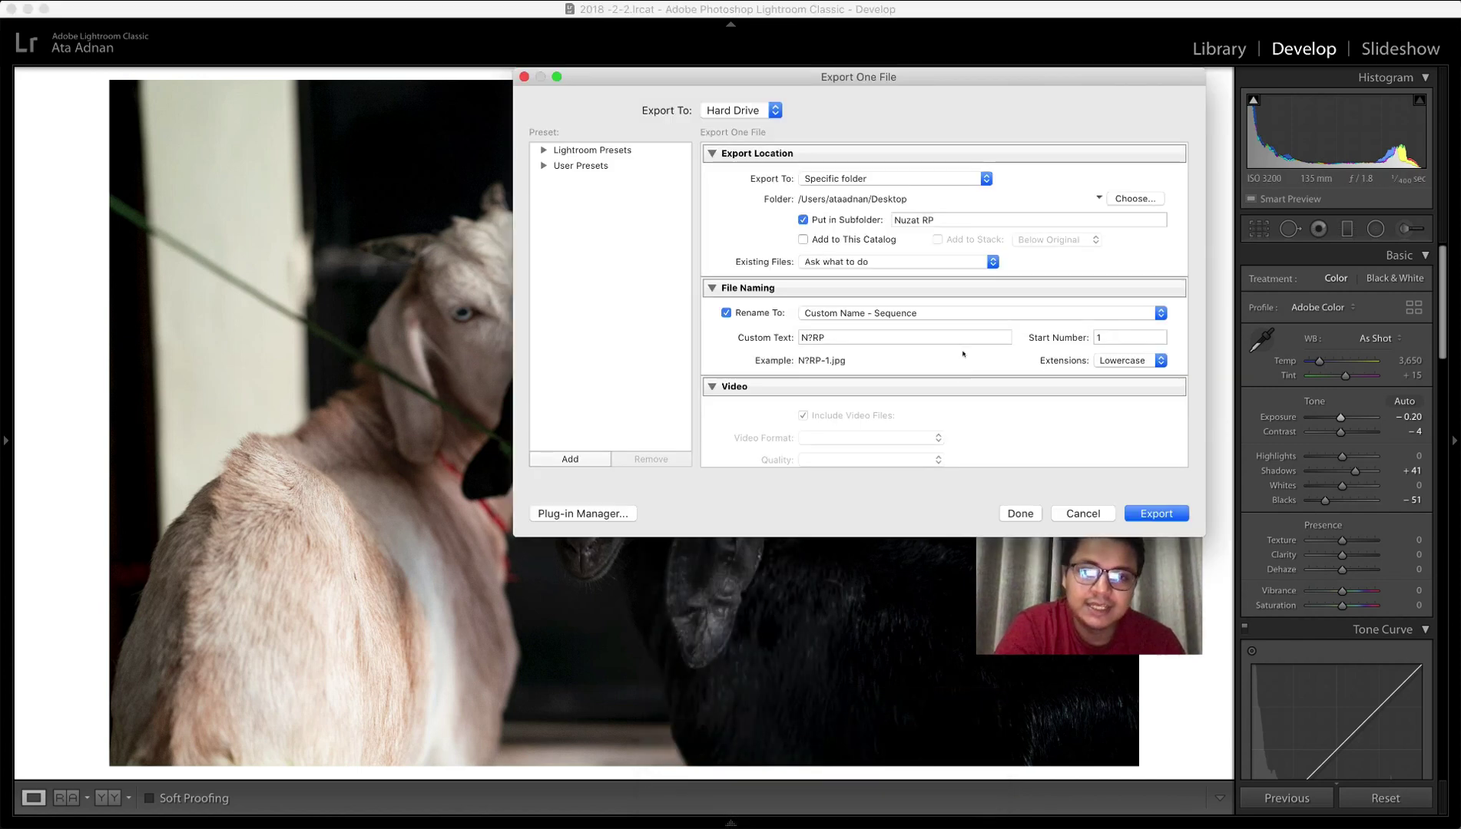
pyautogui.scroll(-5, 964, 353)
pyautogui.scroll(-4, 963, 353)
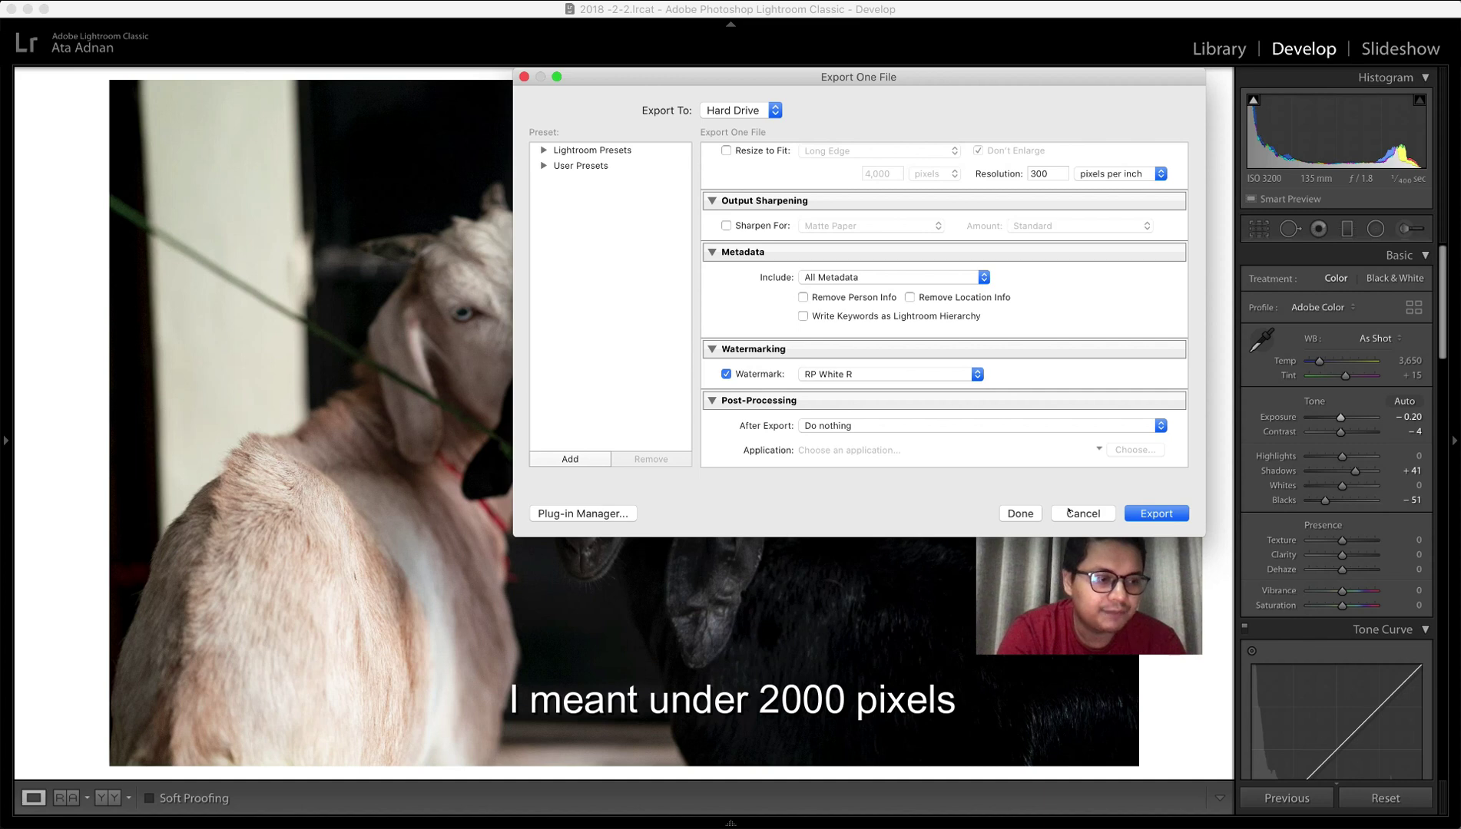
pyautogui.click(1069, 513)
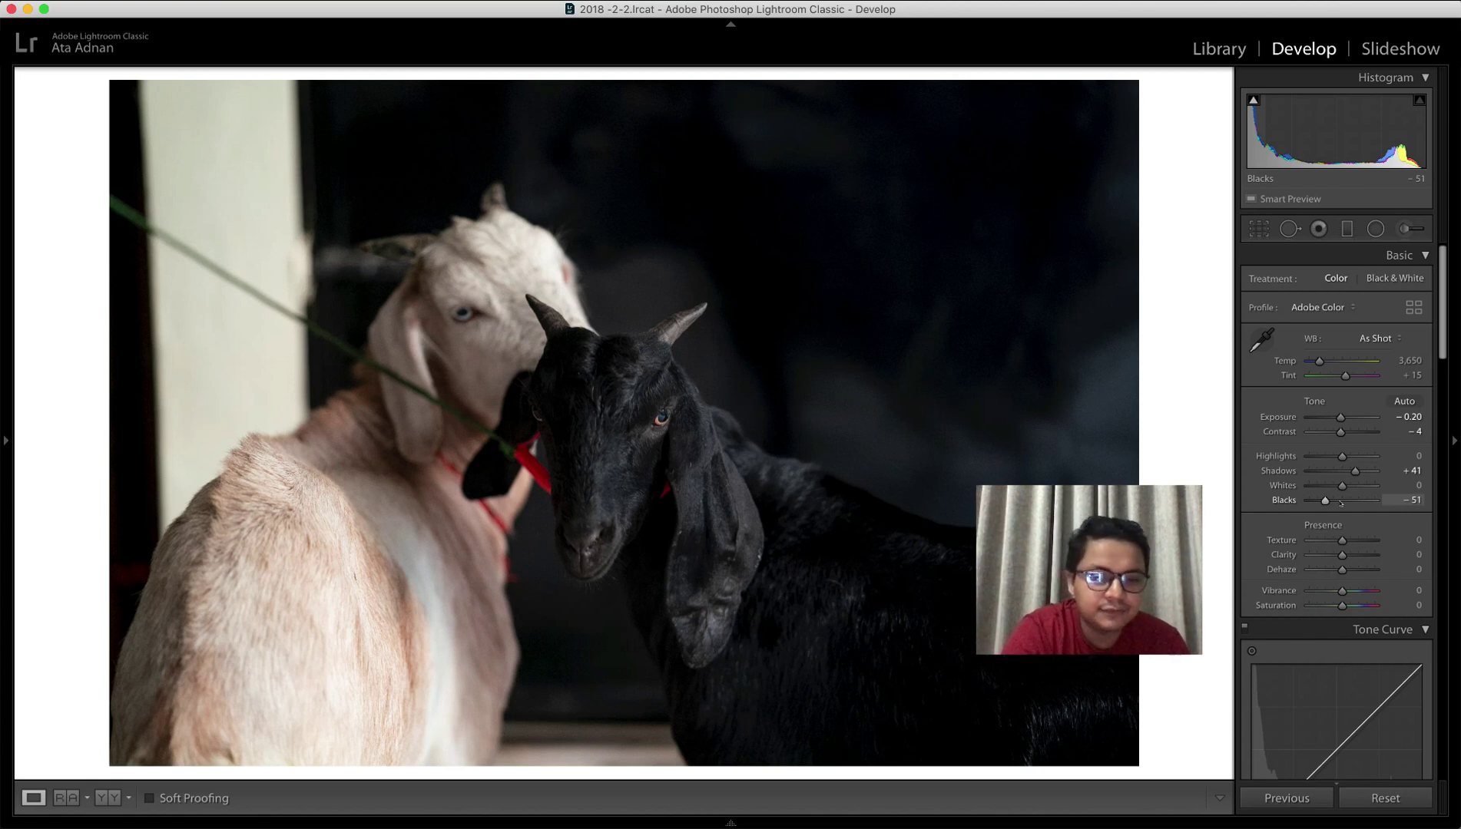
# Step through the photos in Develop to the goat eating ribbons, then return to Library Grid
pyautogui.click(1178, 555)
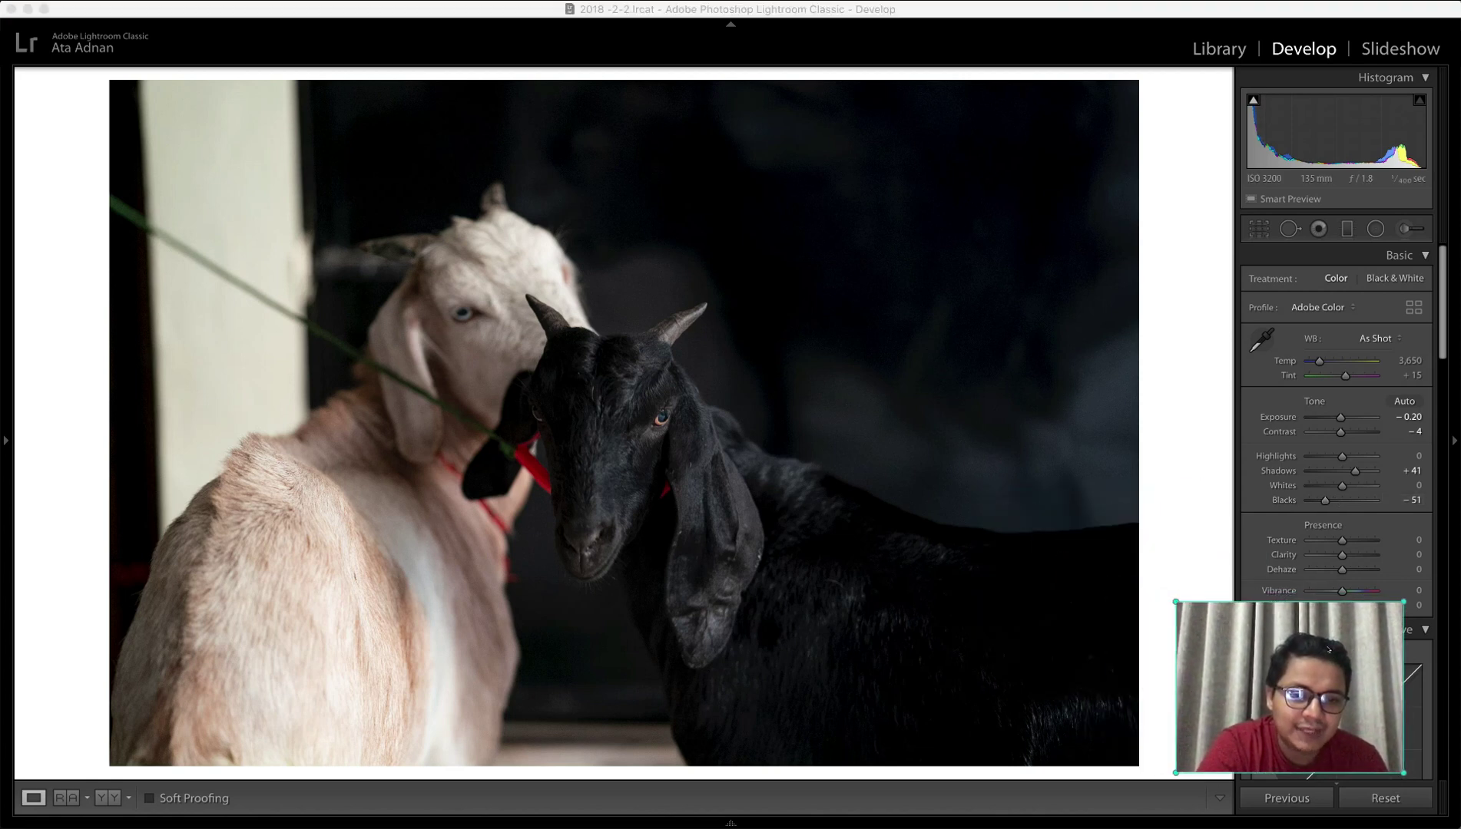
pyautogui.click(1207, 515)
pyautogui.press('Right')
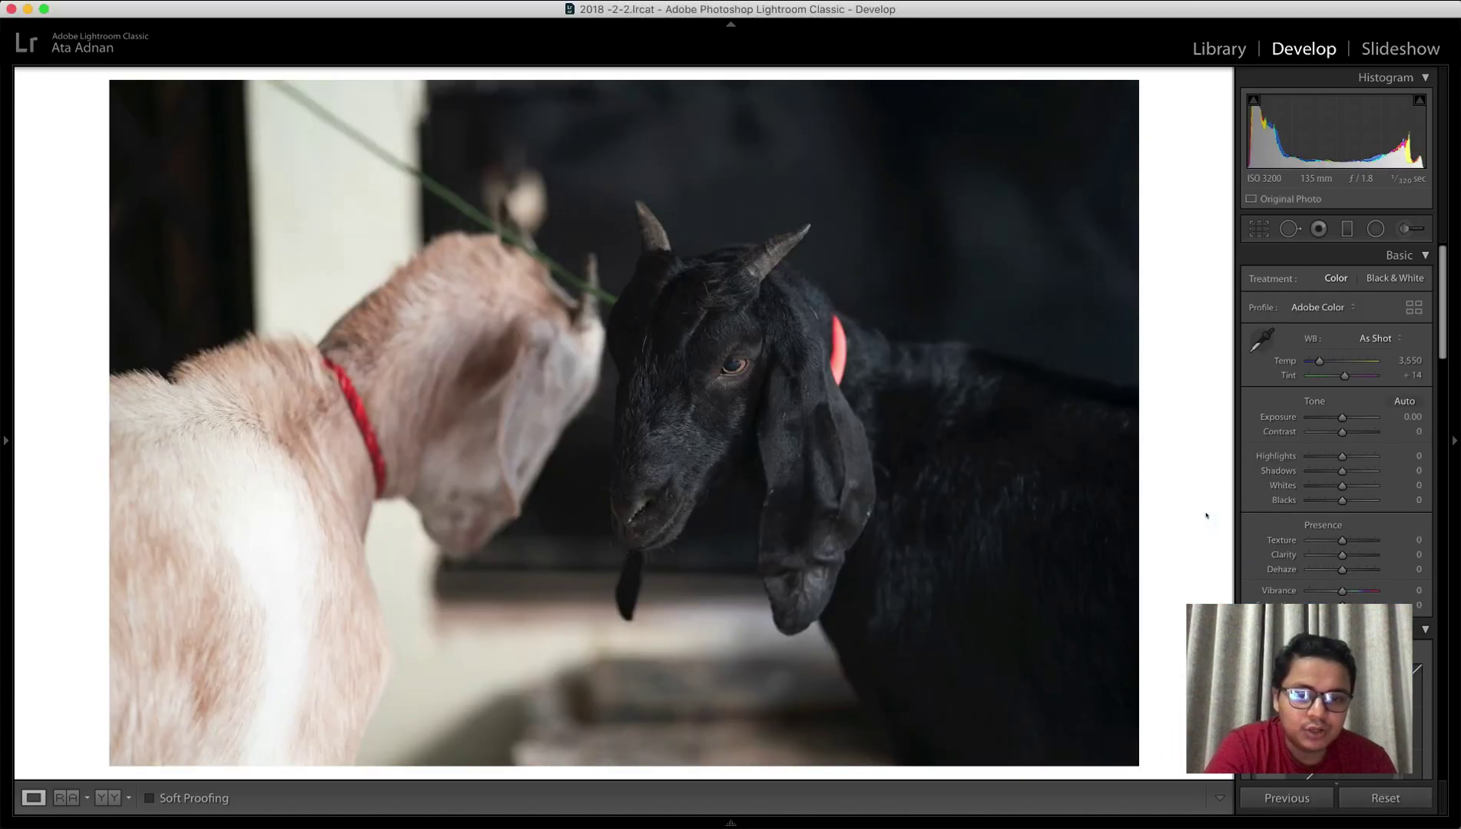
pyautogui.press('Right')
pyautogui.press('Right')
pyautogui.press('Right')
pyautogui.press('Right')
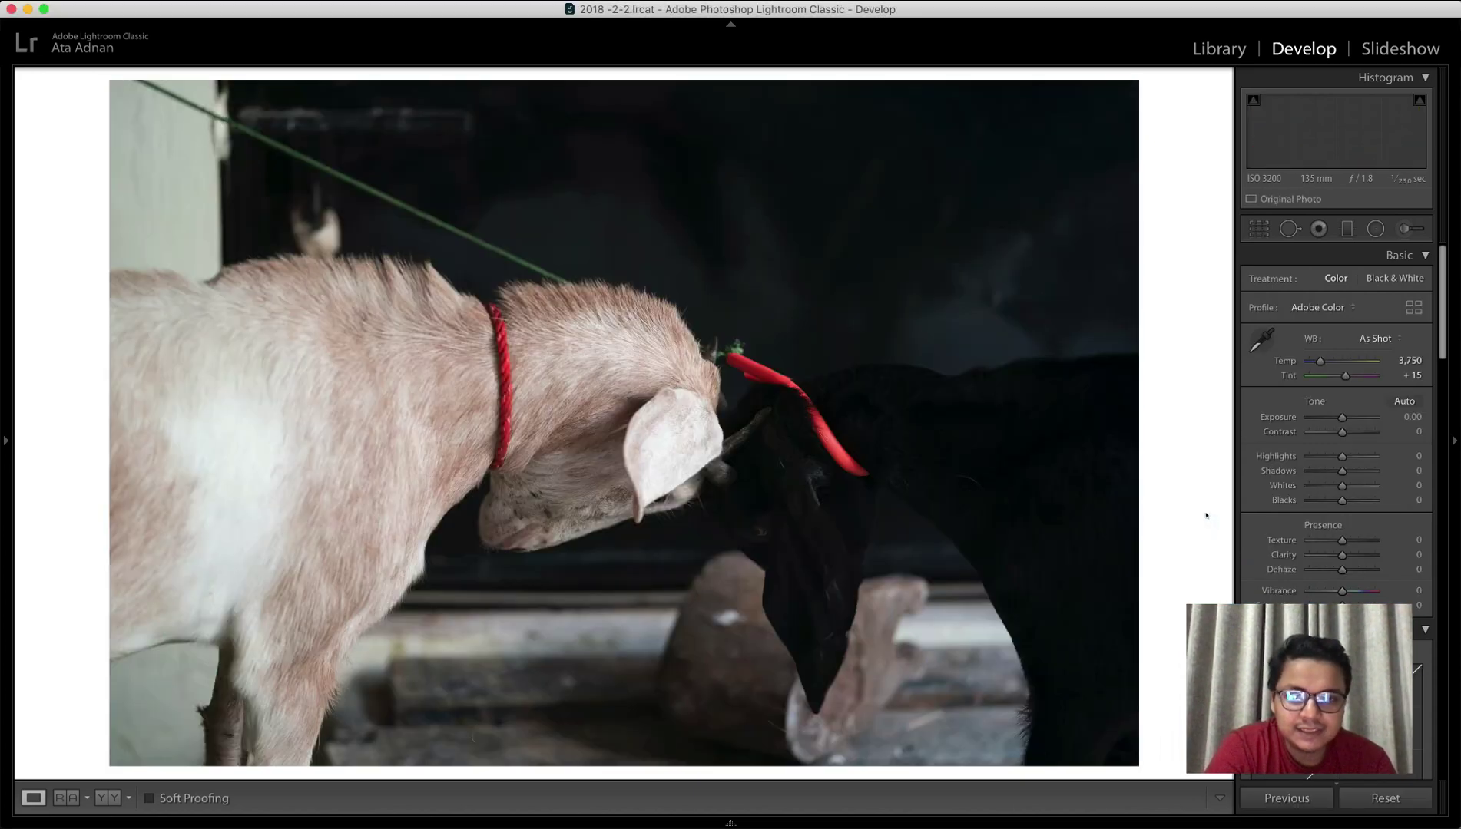
pyautogui.press('Right')
pyautogui.press('Right')
pyautogui.press('Right')
pyautogui.press('Right')
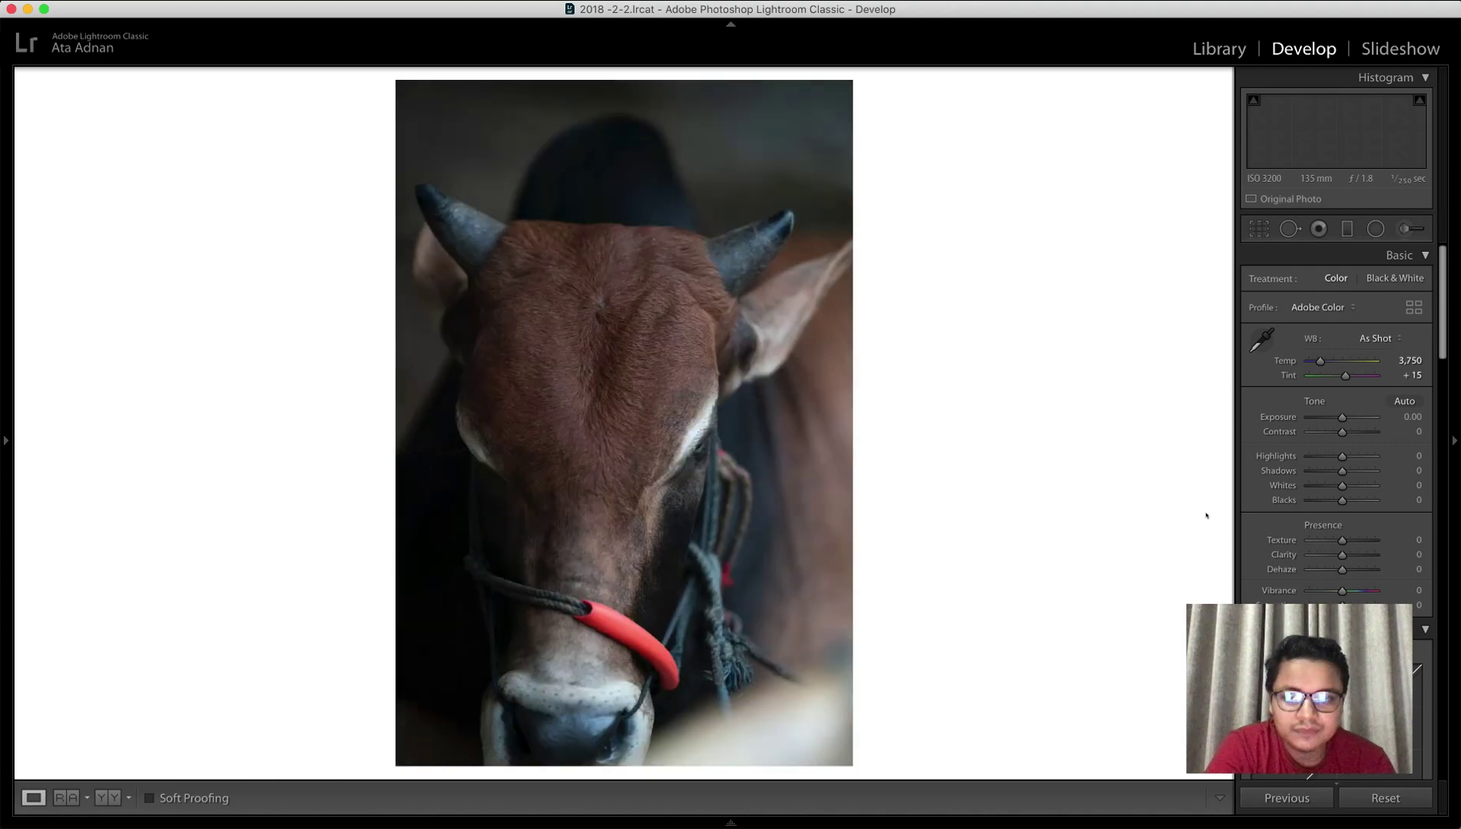
pyautogui.press('Right')
pyautogui.press('Right')
pyautogui.press('Right')
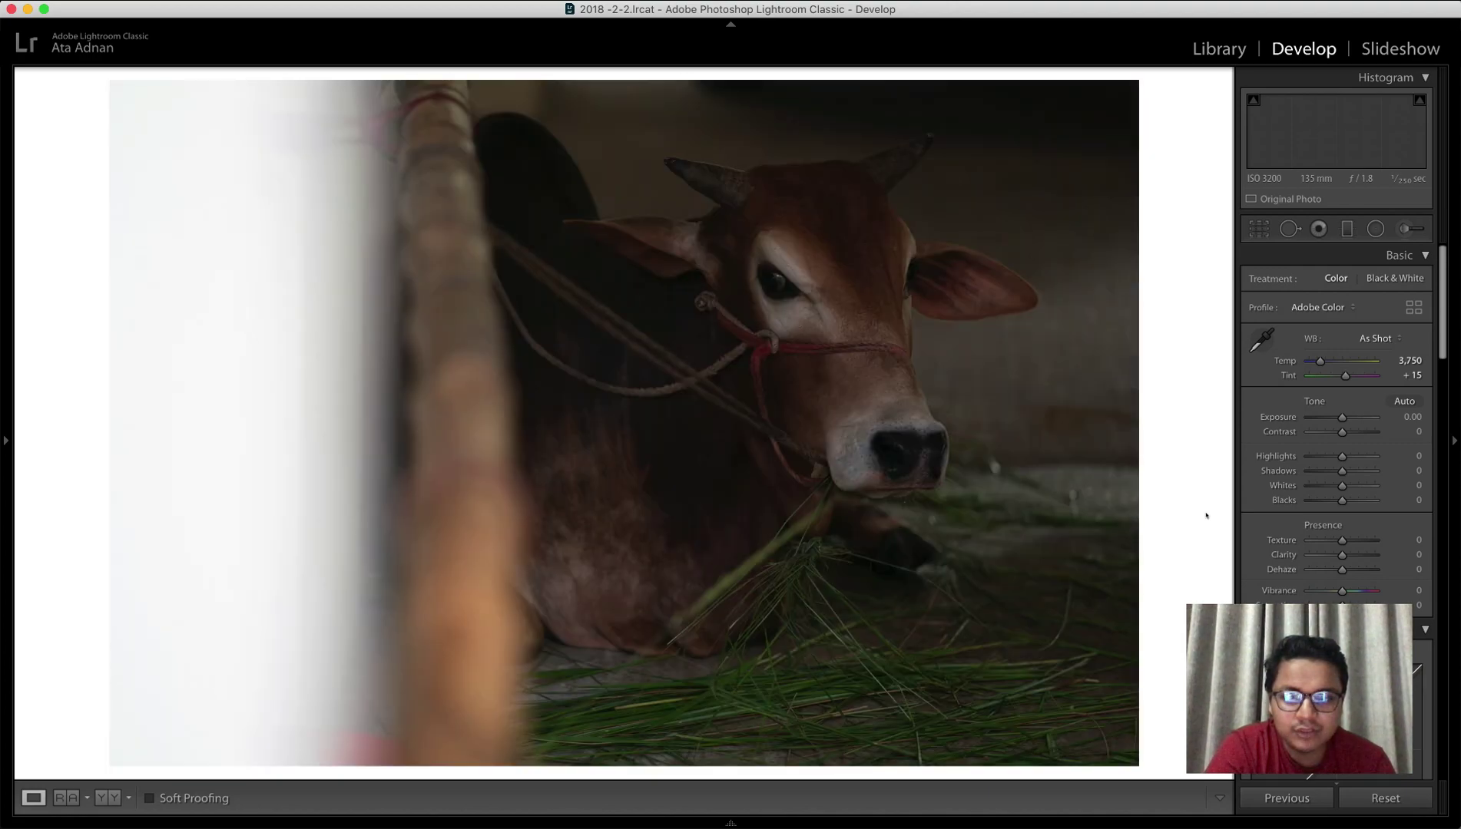
pyautogui.press('Right')
pyautogui.press('Right')
pyautogui.press('Right')
pyautogui.press('Right')
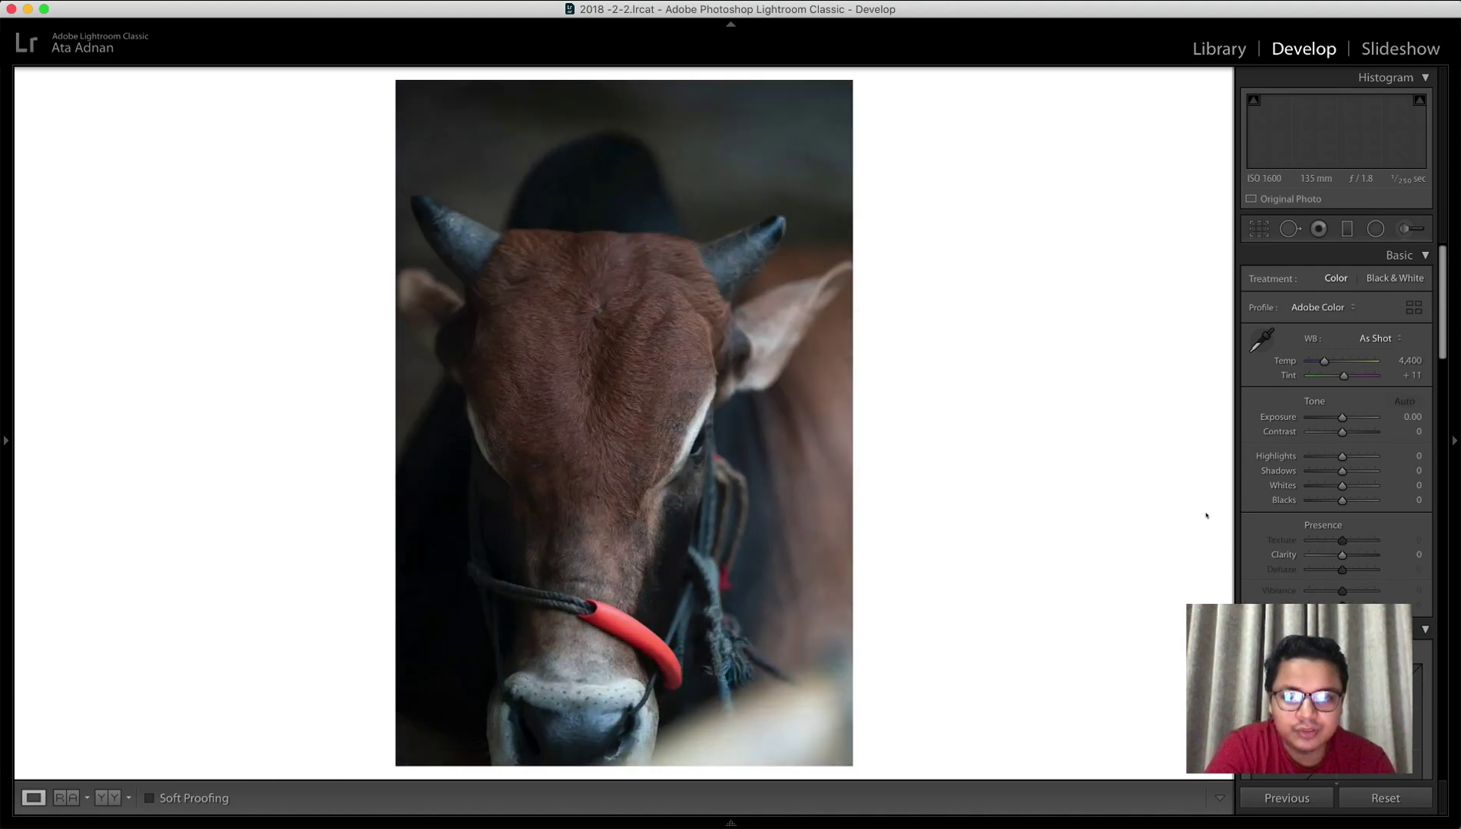
pyautogui.press('Right')
pyautogui.press('Right')
pyautogui.press('Right')
pyautogui.press('Right')
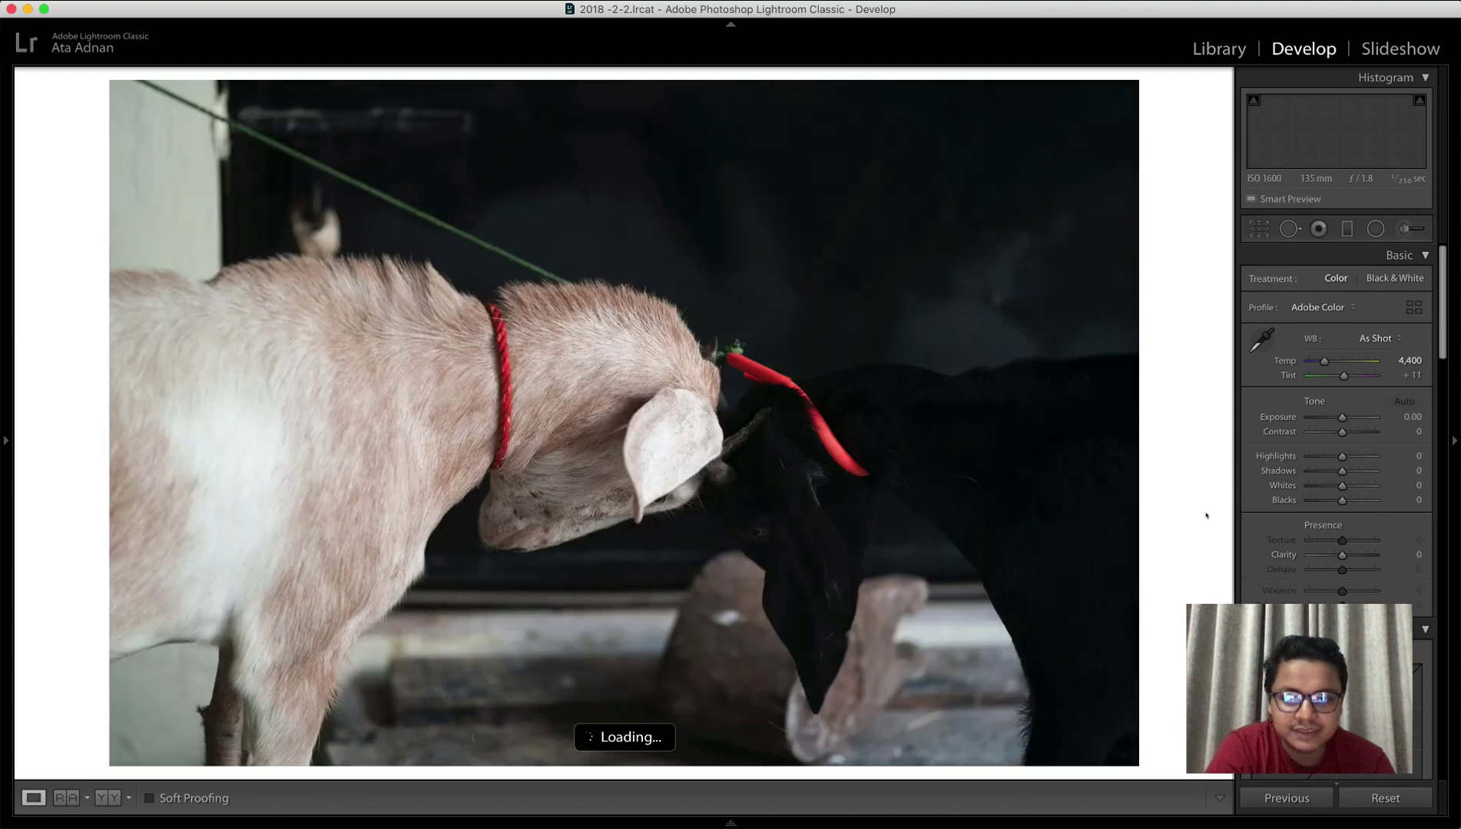
pyautogui.press('Right')
pyautogui.press('Right')
pyautogui.press('Right')
pyautogui.press('Right')
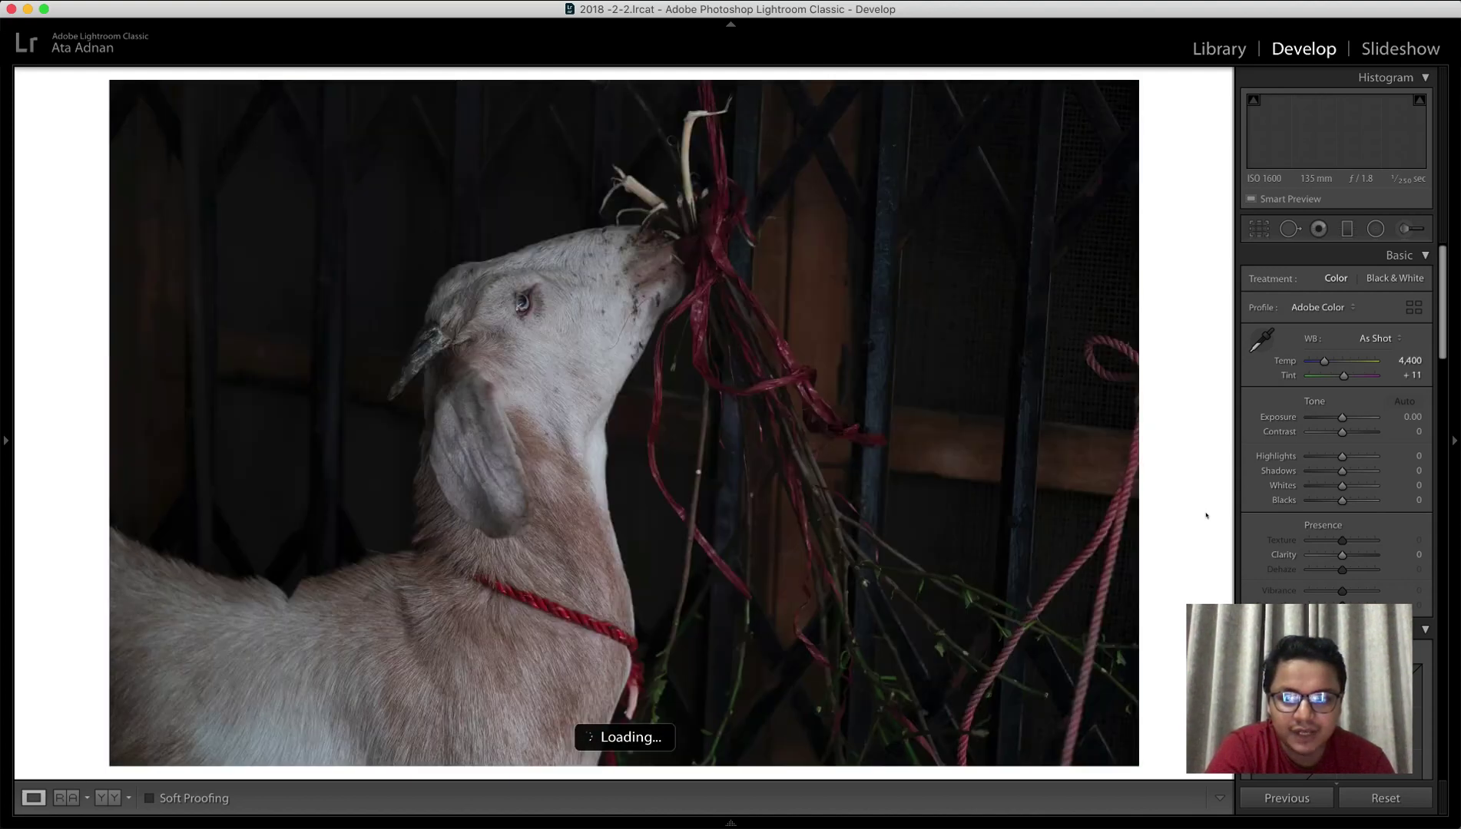
pyautogui.press('Right')
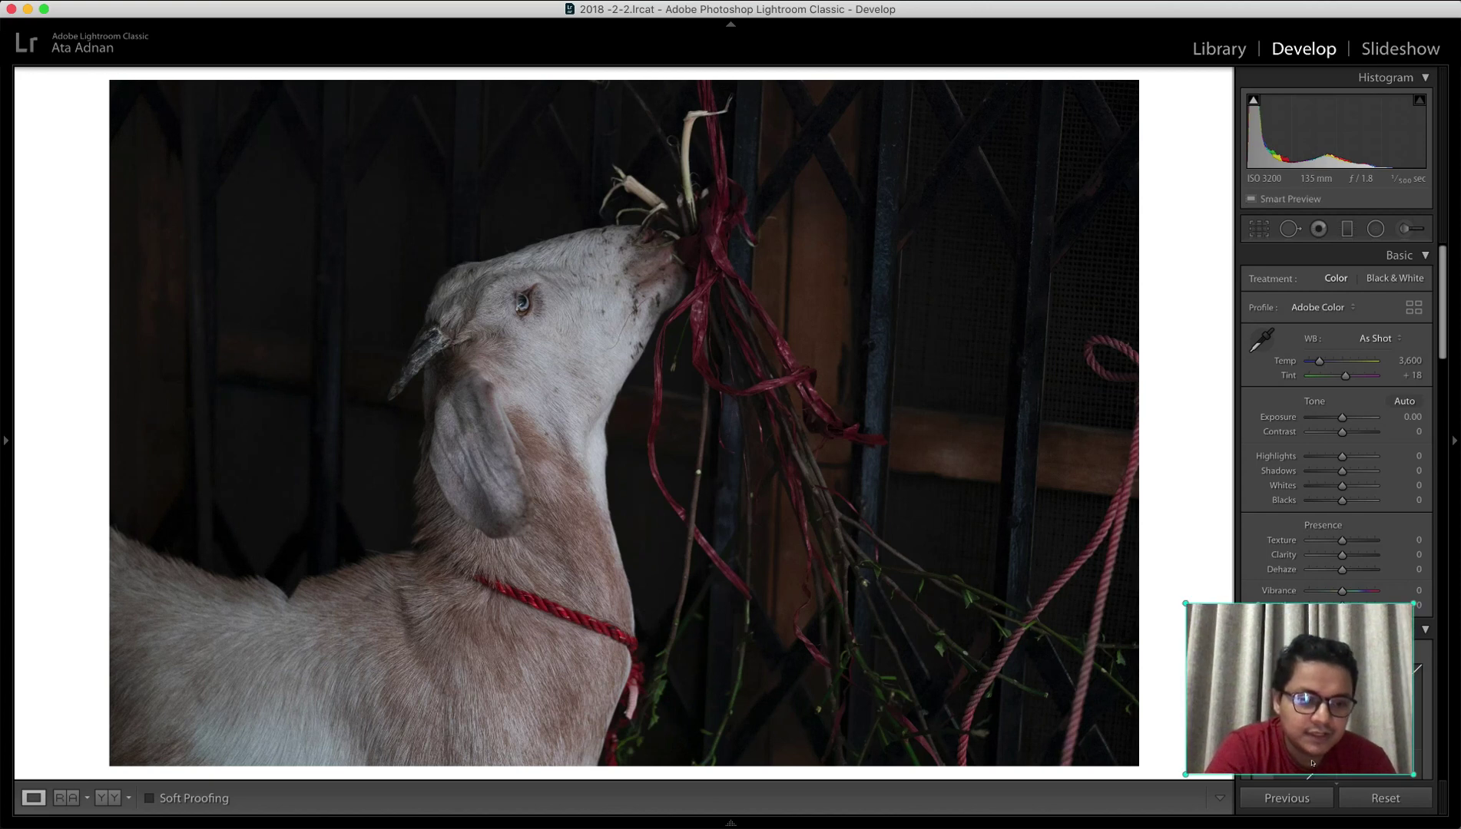
pyautogui.press('g')
pyautogui.click(519, 551)
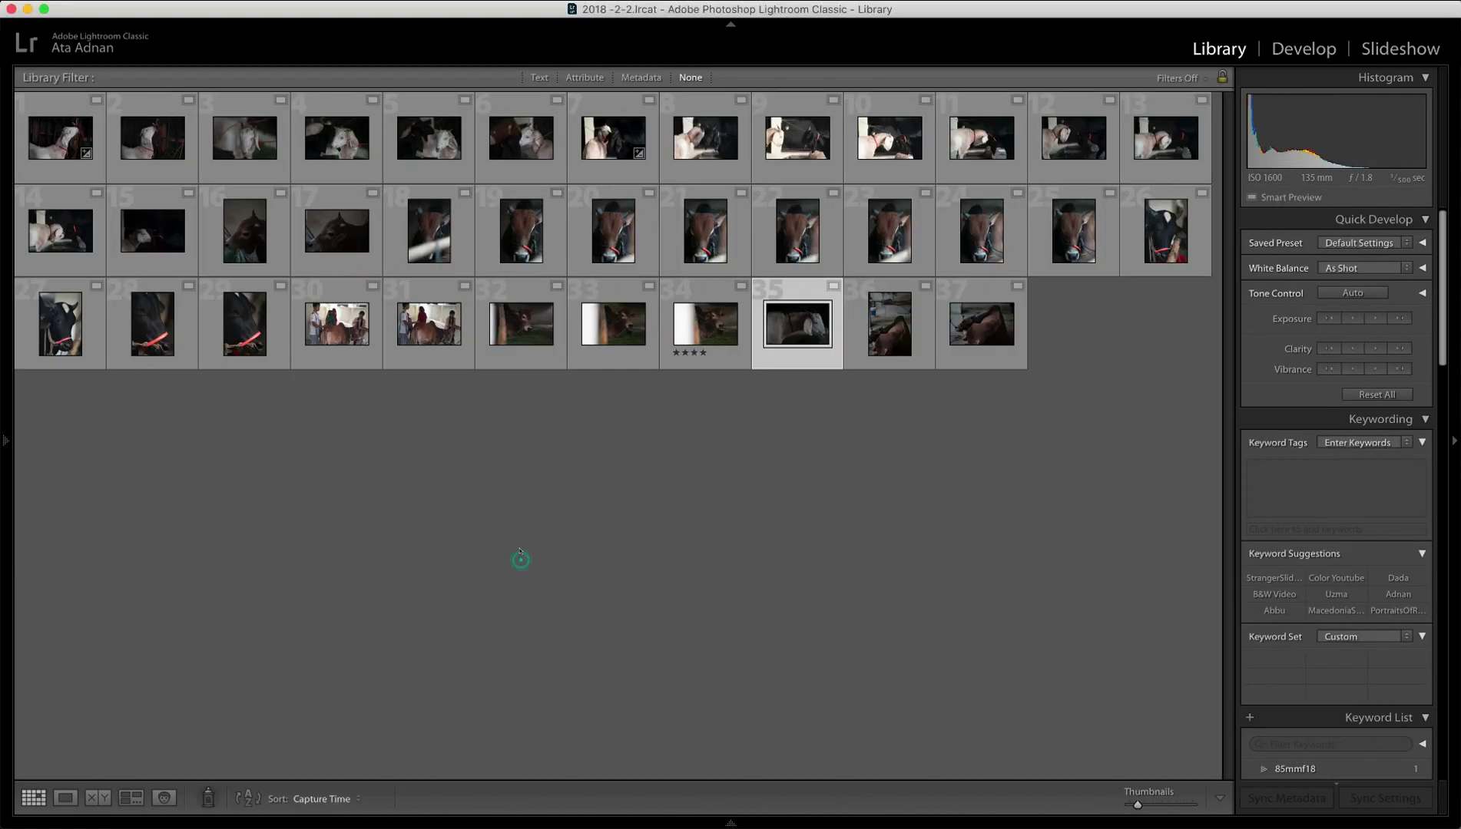
# Select all 37 photos and run Library > Previews > Build Smart Previews
pyautogui.click(63, 146)
pyautogui.press('super+a')
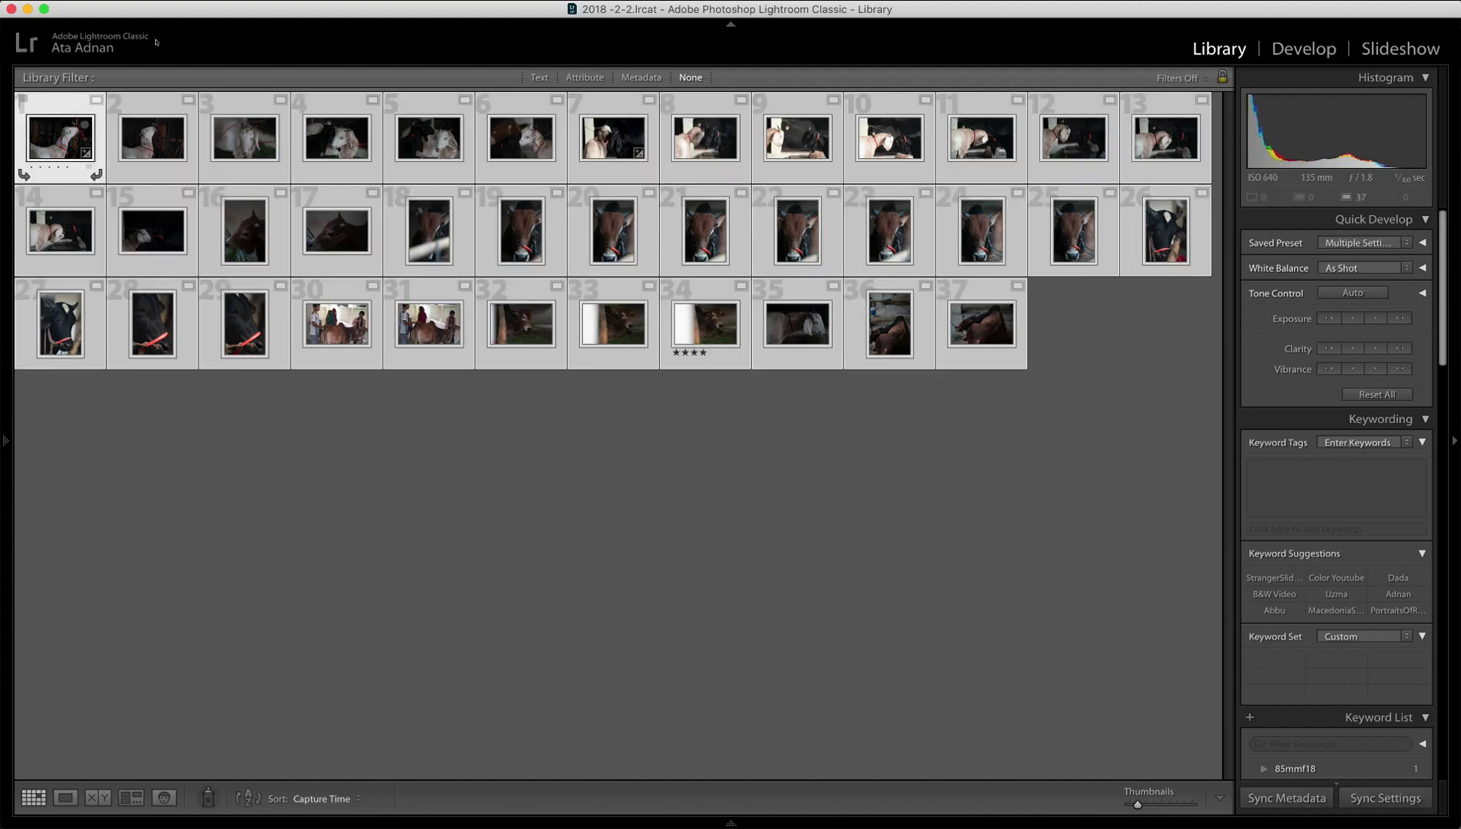
pyautogui.click(234, 1)
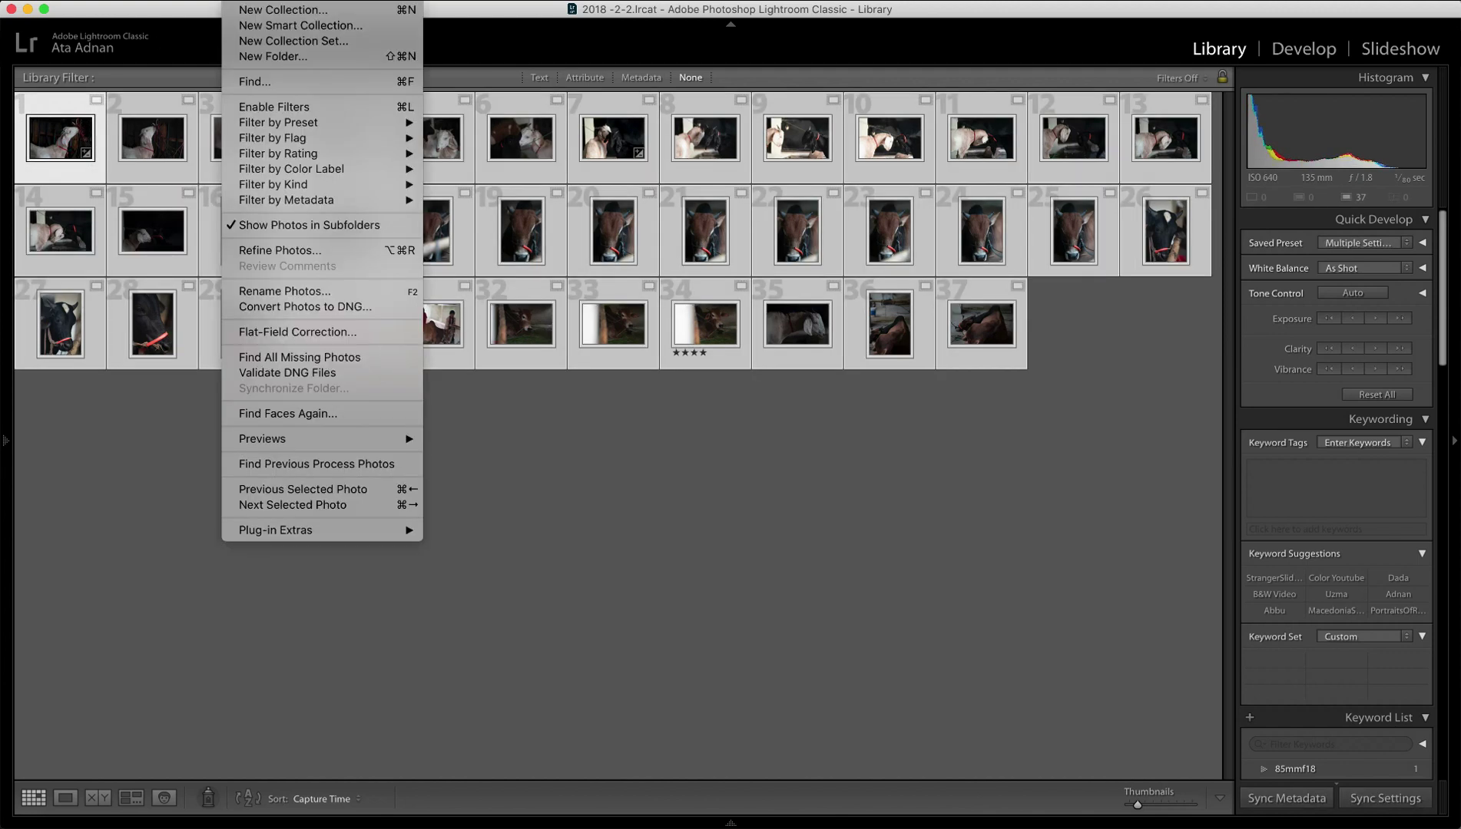
pyautogui.moveTo(326, 443)
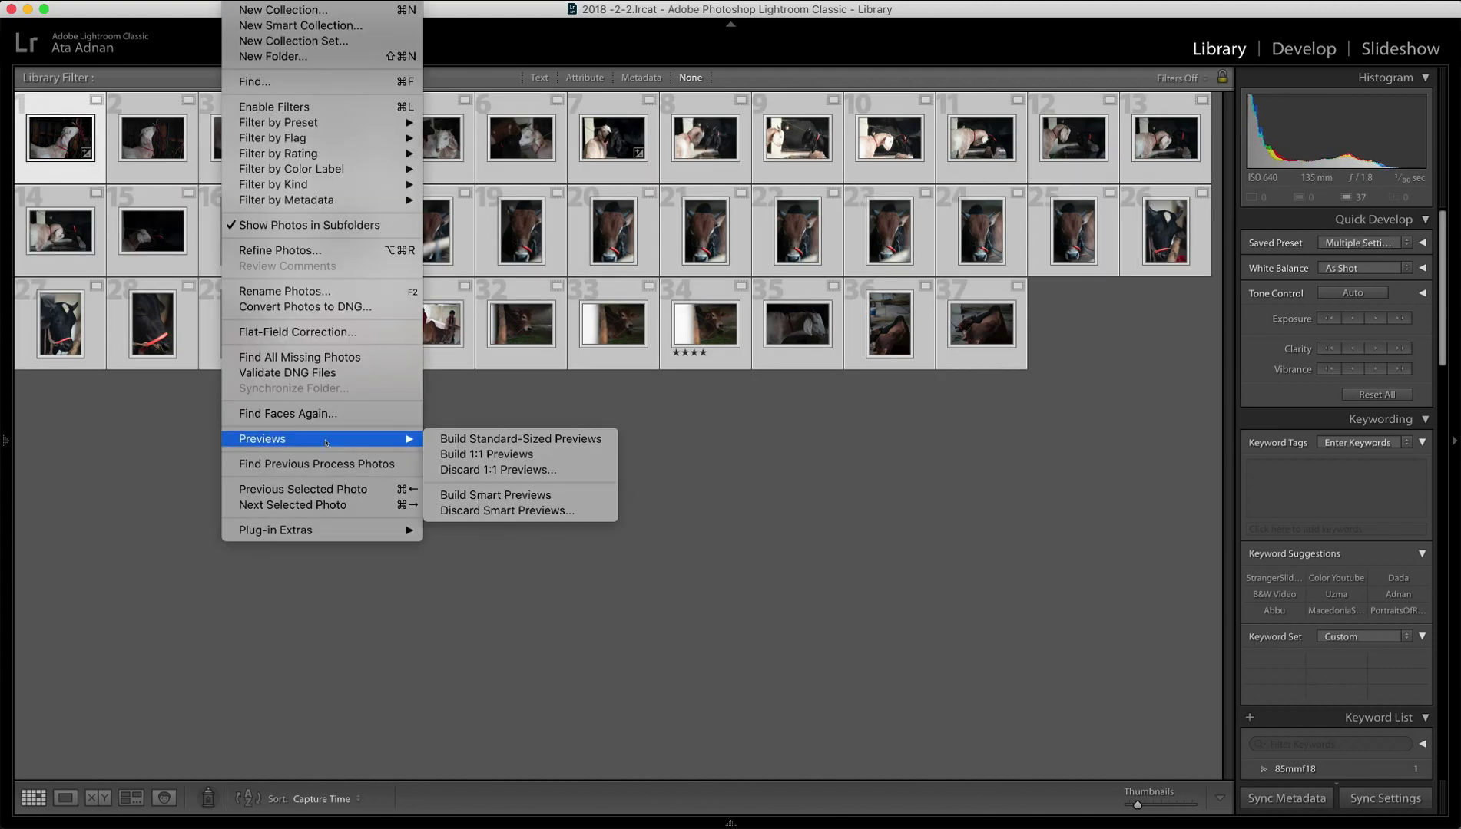
pyautogui.click(473, 496)
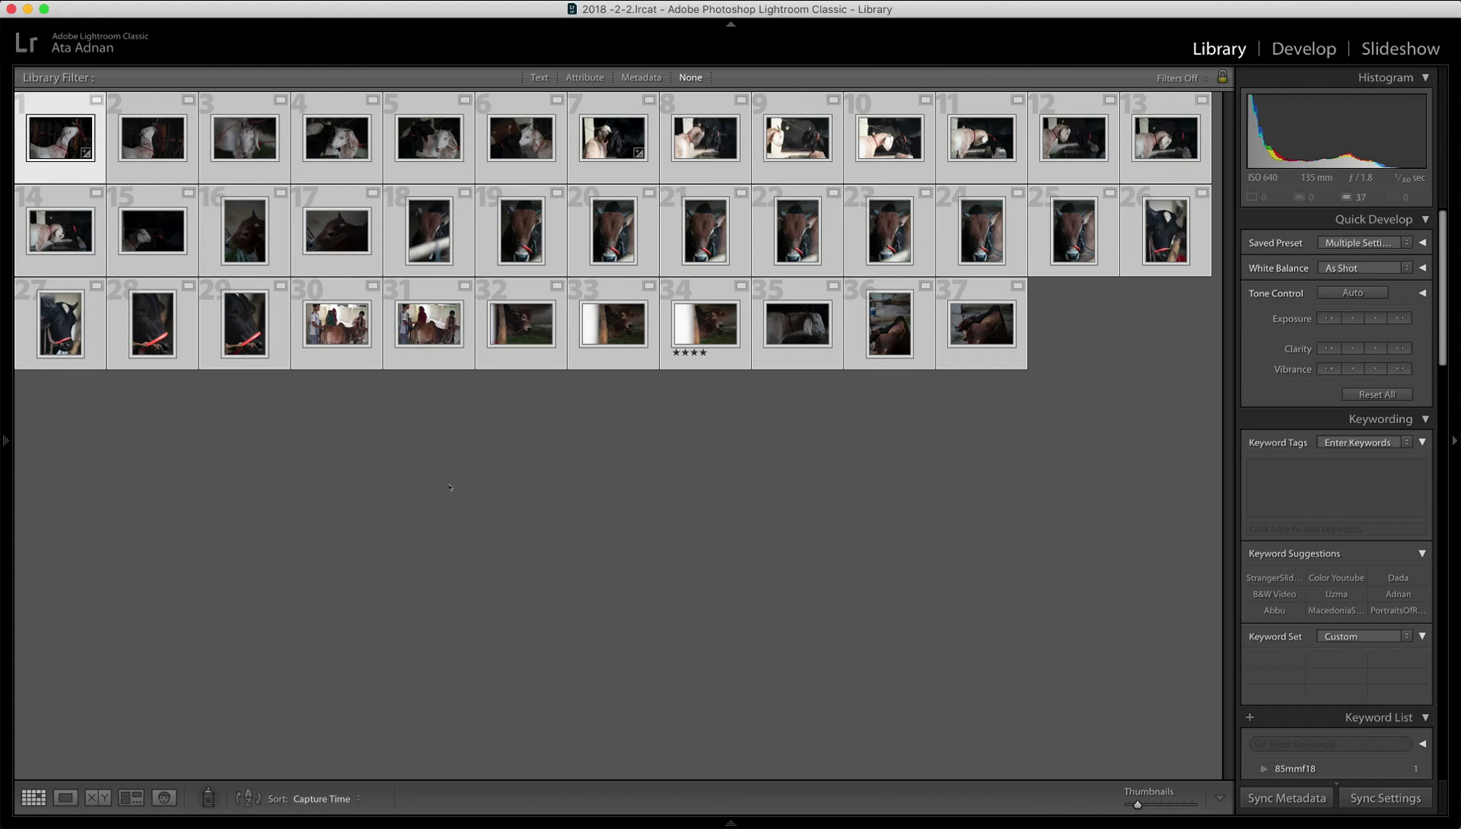
pyautogui.moveTo(436, 307)
pyautogui.press('d')
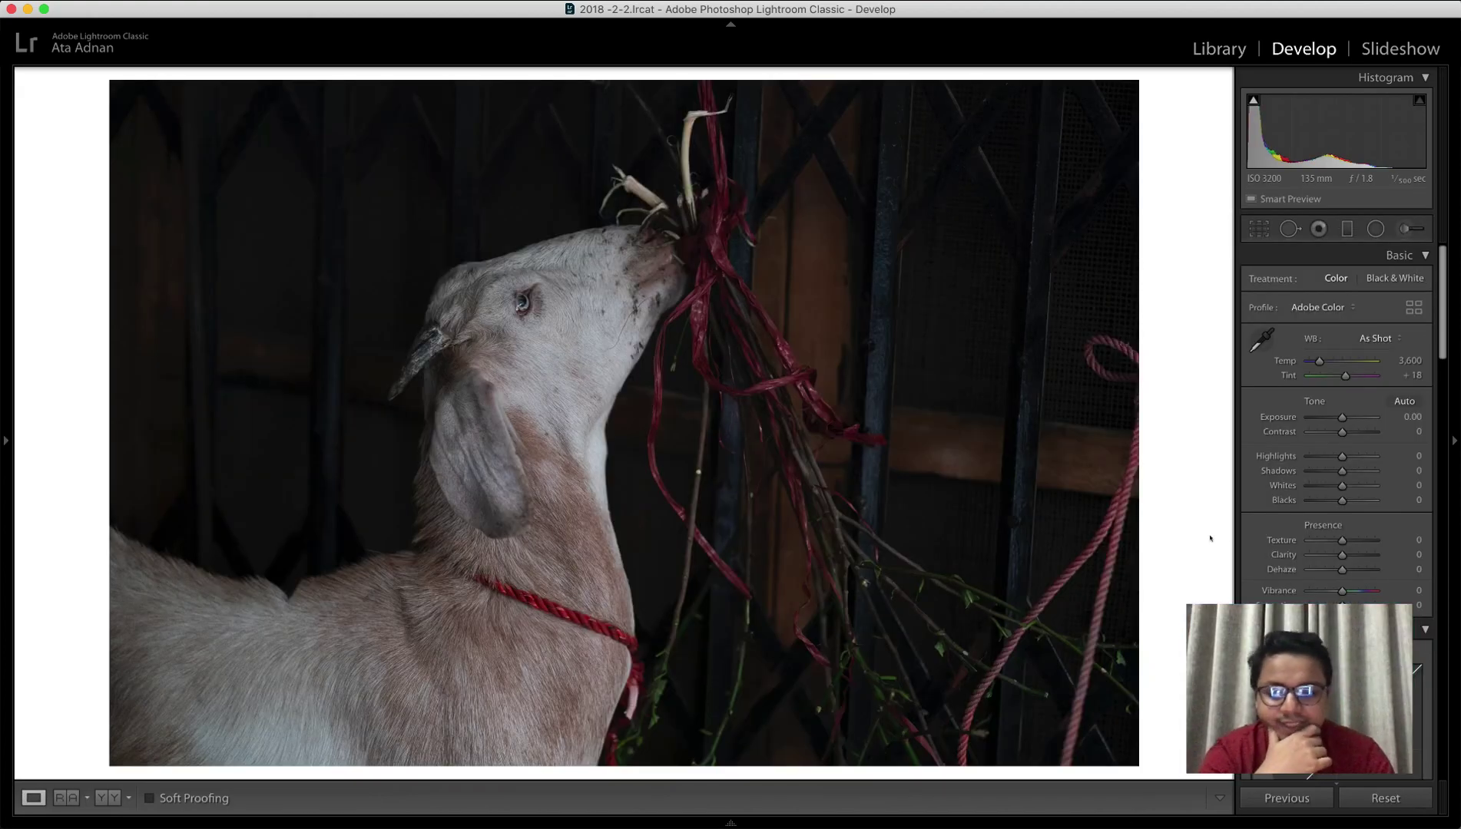
pyautogui.press('g')
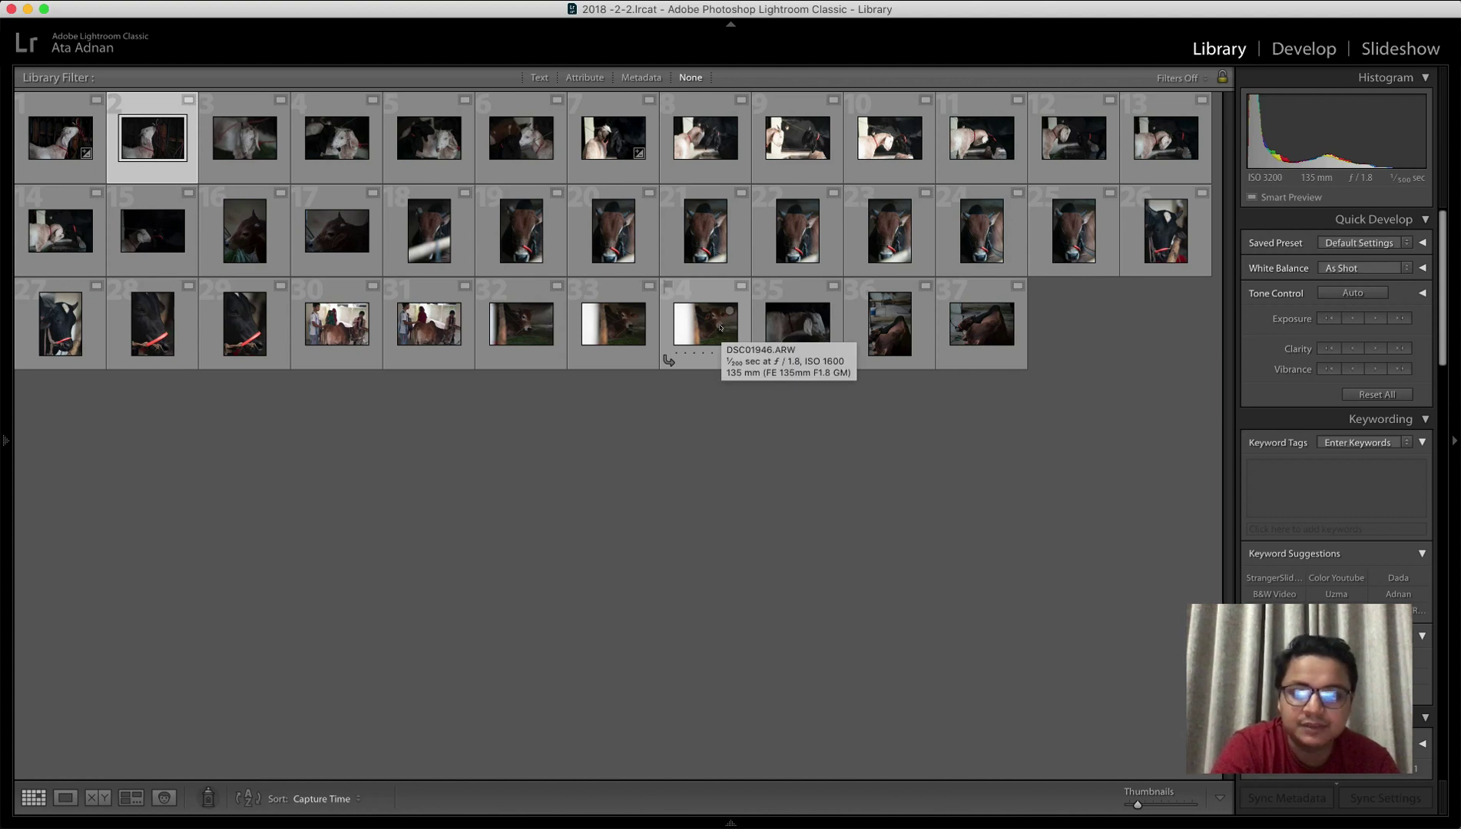
# View photo 34 full-size in Loupe, return to the Grid, then bring up Wondershare Filmora9
pyautogui.click(610, 331)
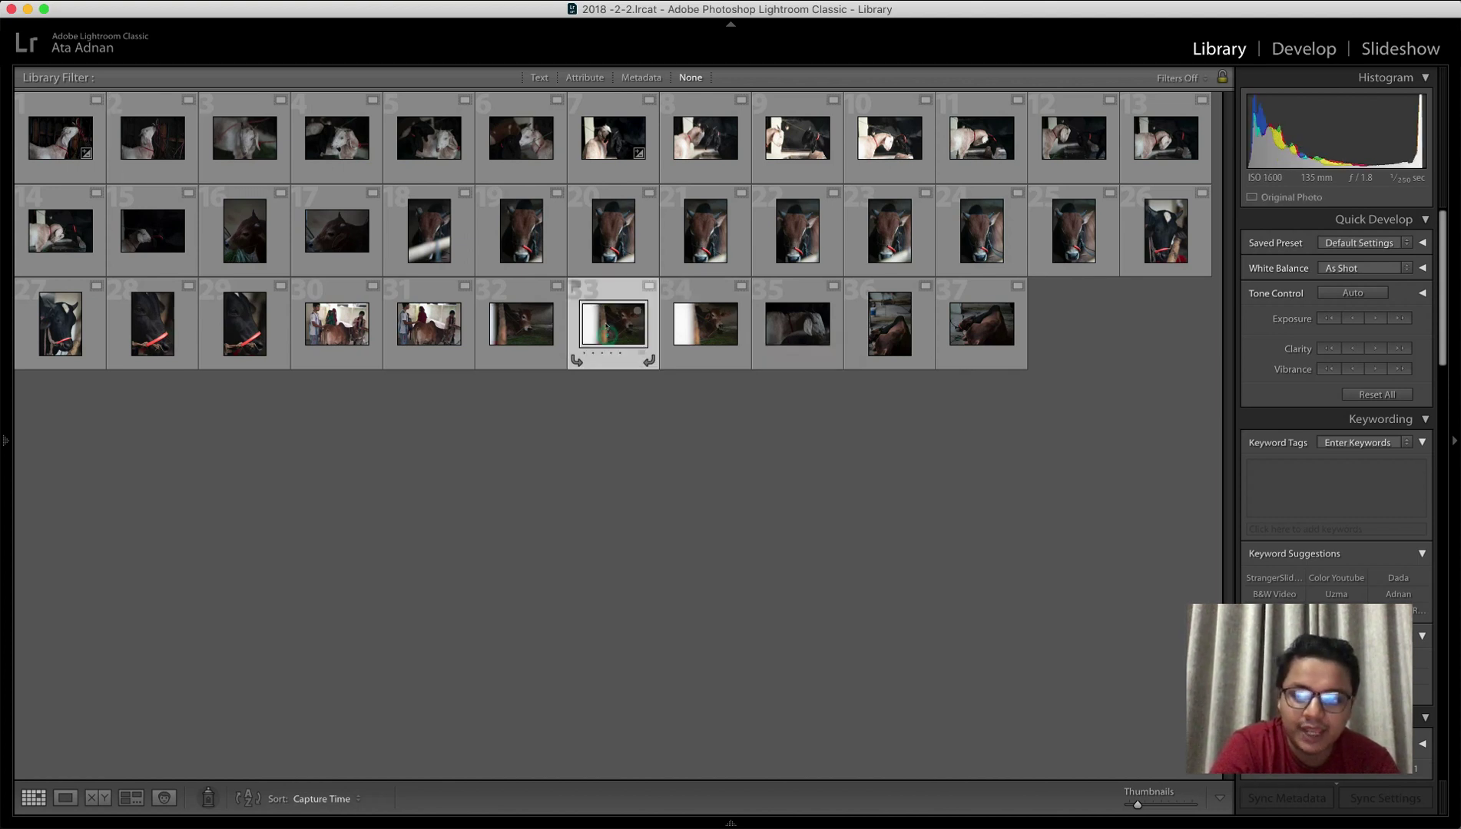
pyautogui.doubleClick(697, 331)
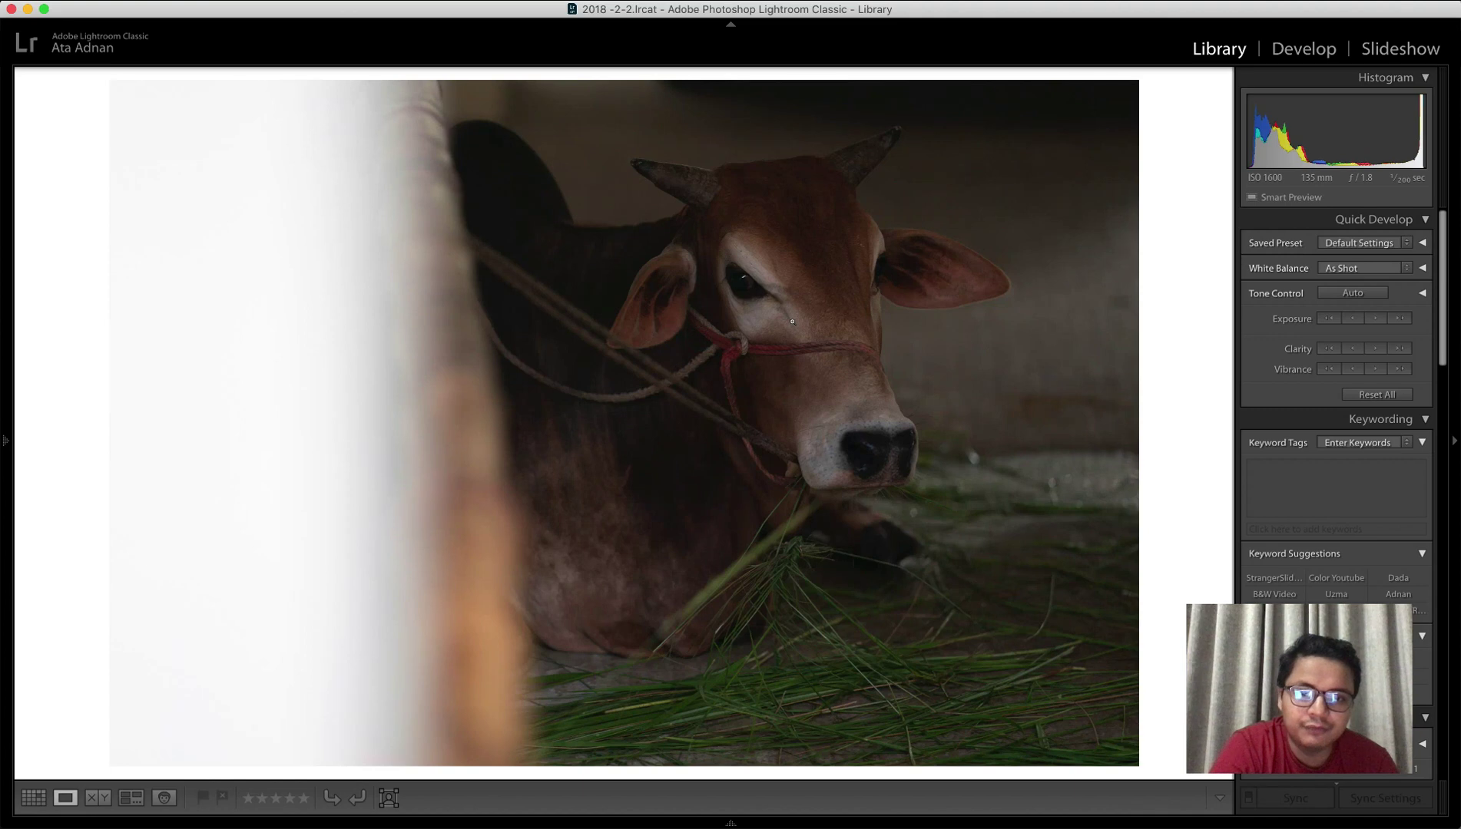
pyautogui.doubleClick(793, 325)
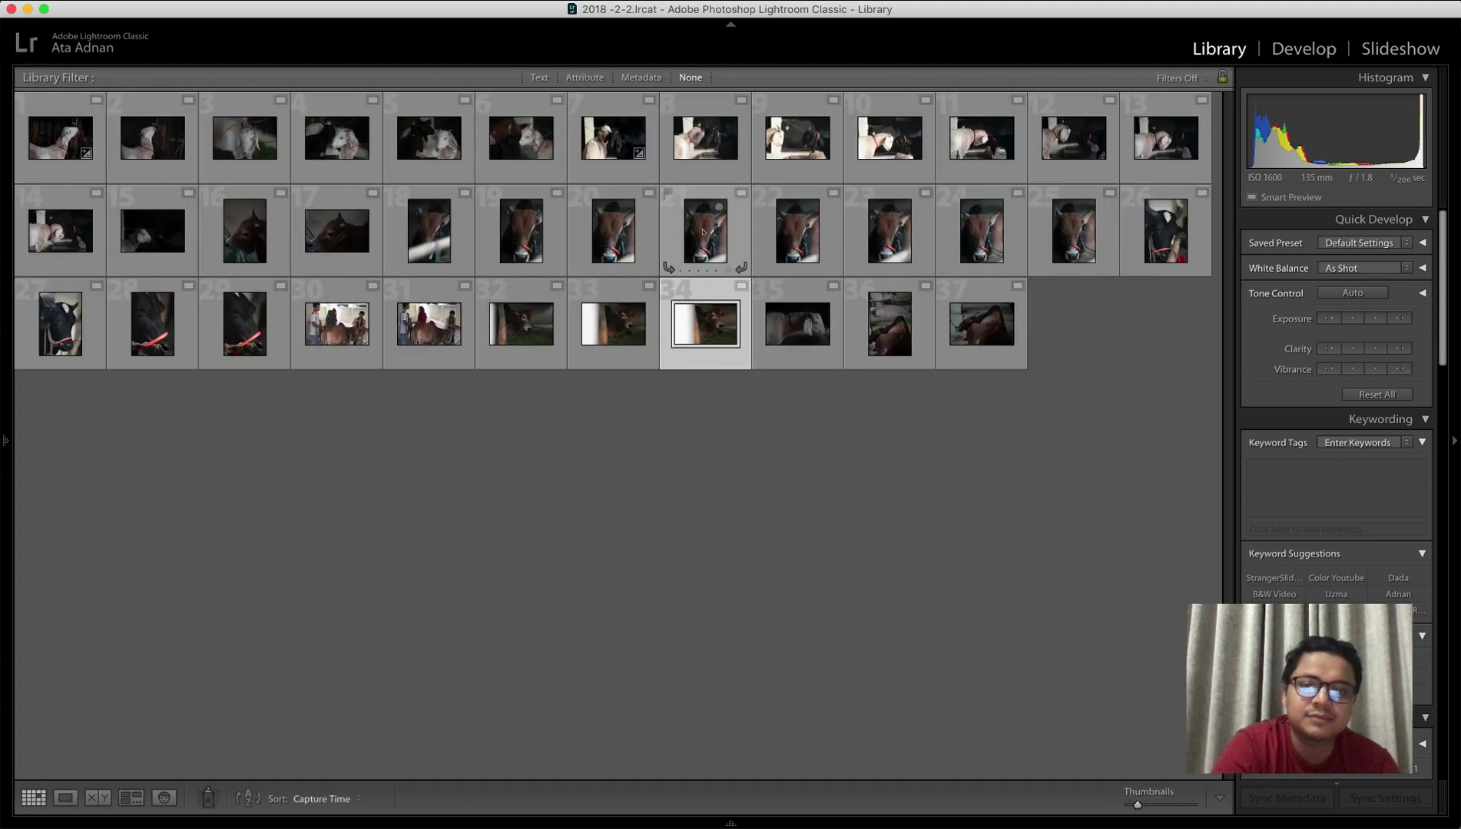
pyautogui.moveTo(1266, 705); pyautogui.dragTo(1026, 650)
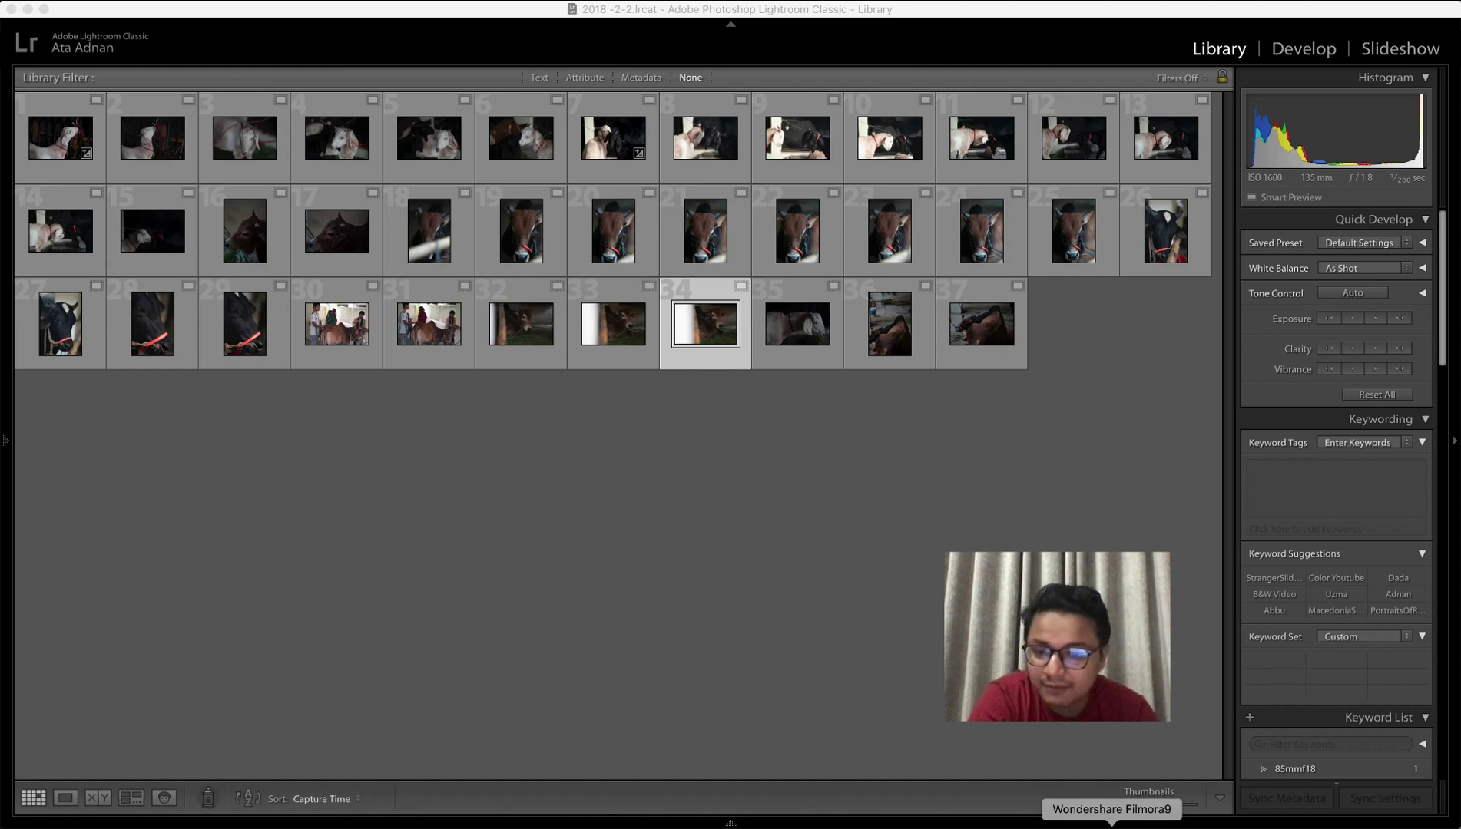
pyautogui.click(1143, 825)
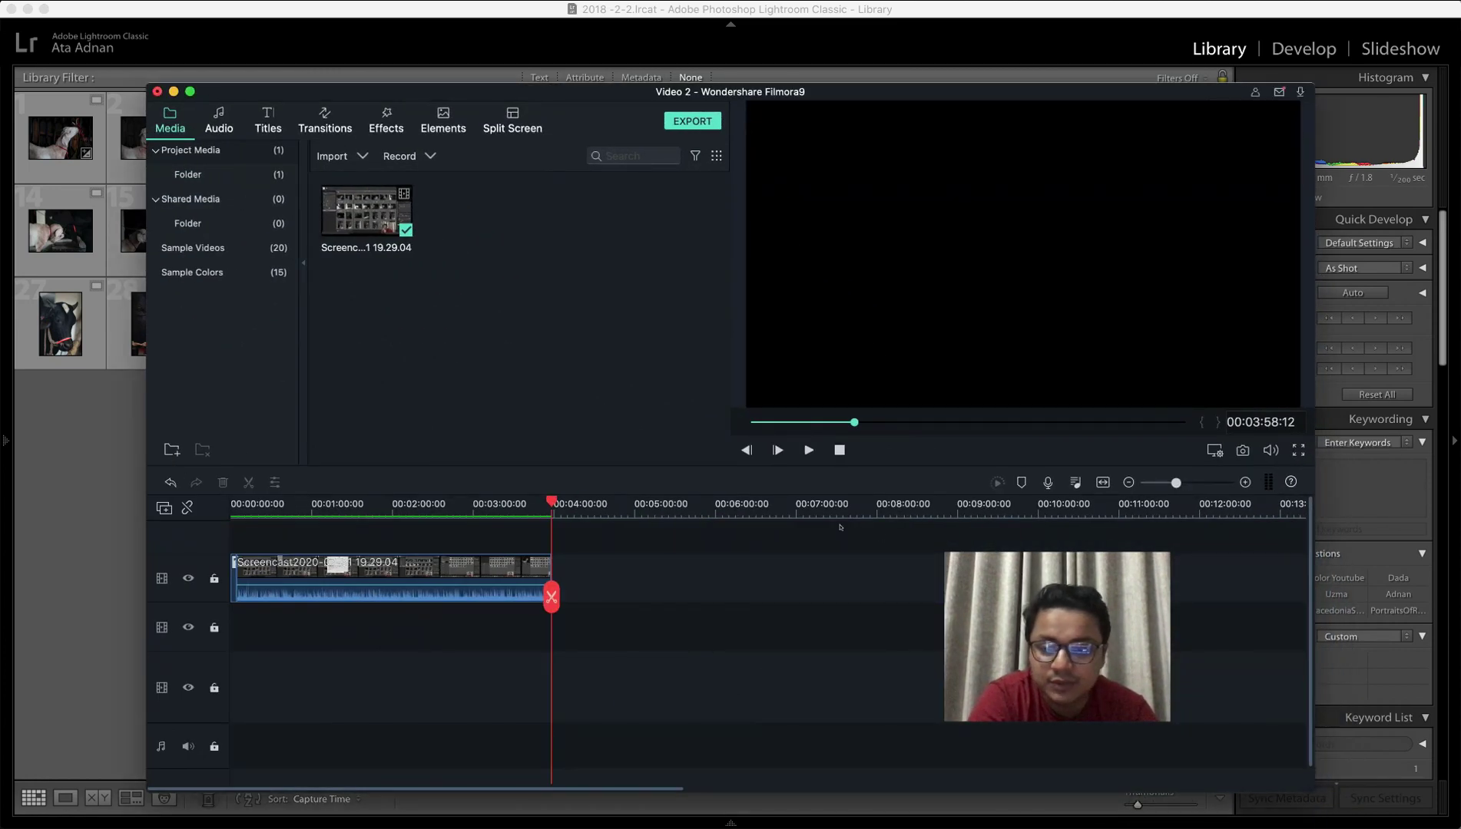